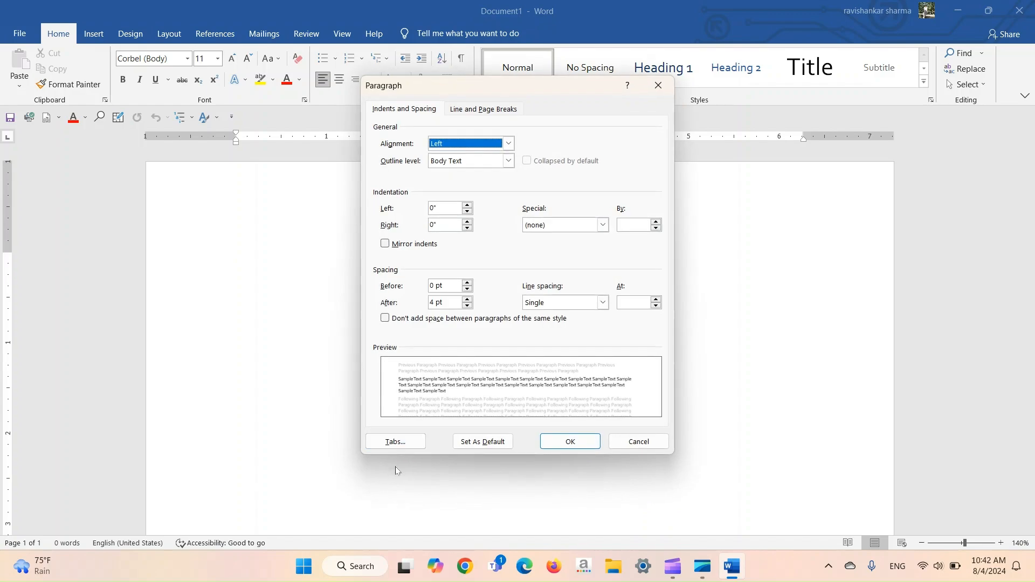
Step: Add left-aligned tab stops at 1 and 2 inches to the empty paragraph
left_click(399, 446)
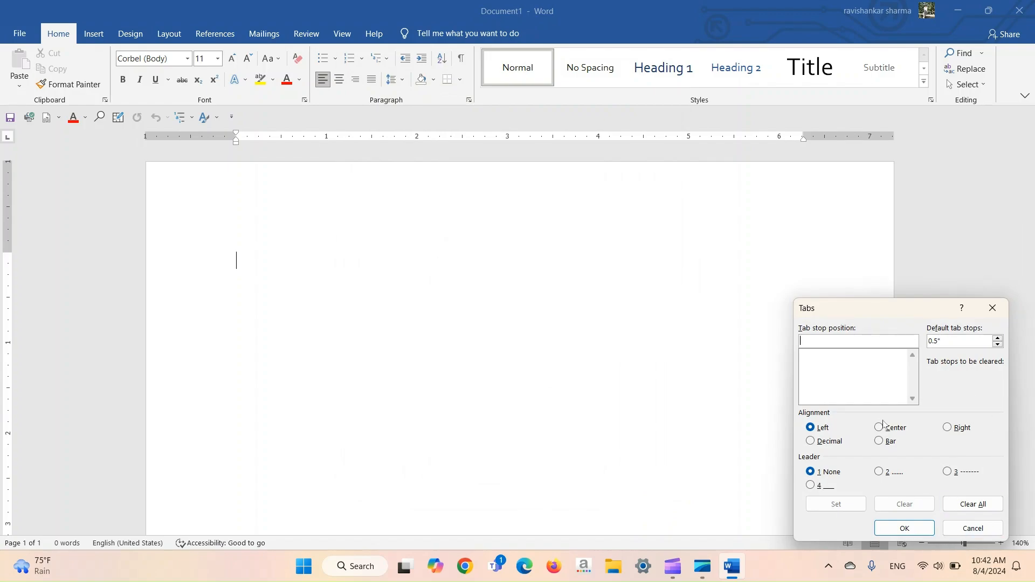
left_click_drag(912, 319, 918, 221)
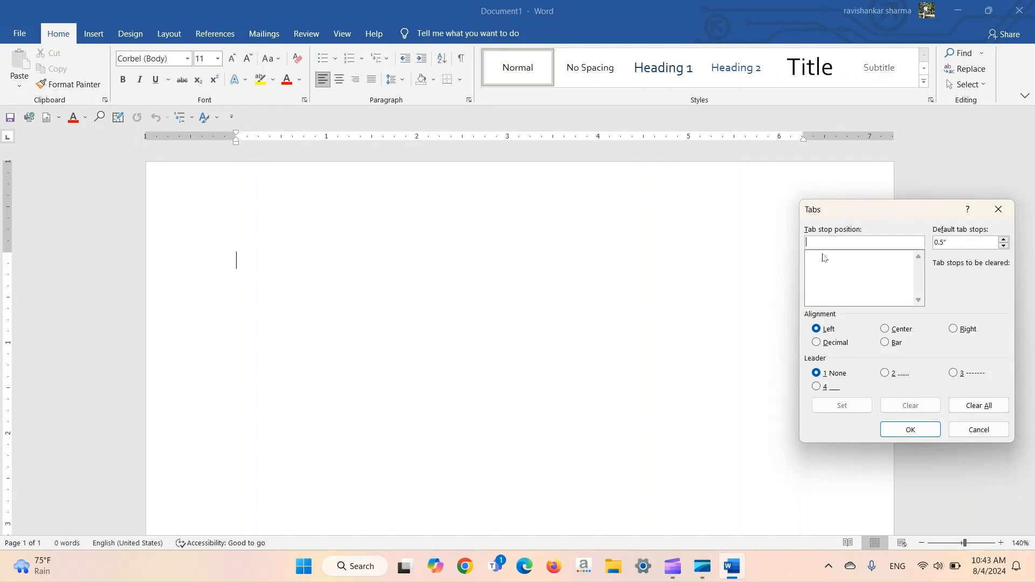
type("1")
left_click(852, 407)
key("BackSpace")
type("2")
left_click(833, 408)
Step: Add a center tab stop at 3 inches and a right tab stop at 6 inches, and apply the tab settings
key("BackSpace")
type("3")
left_click(890, 333)
left_click(846, 408)
key("BackSpace")
type("6")
left_click(953, 330)
left_click(850, 411)
left_click(909, 429)
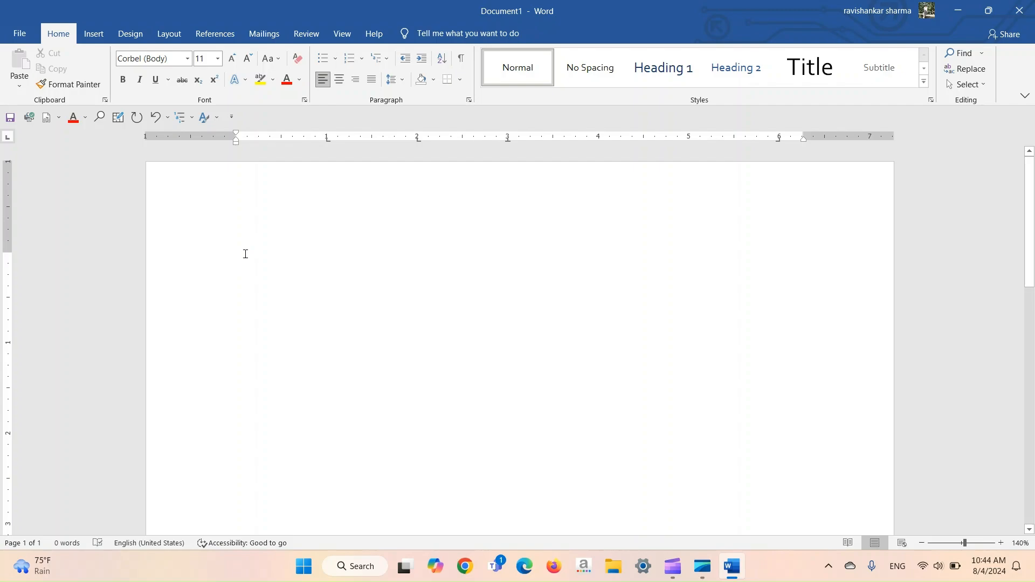
Step: Start the header line with S.N., Class and Name, aligning them at the first tab stops
type("S")
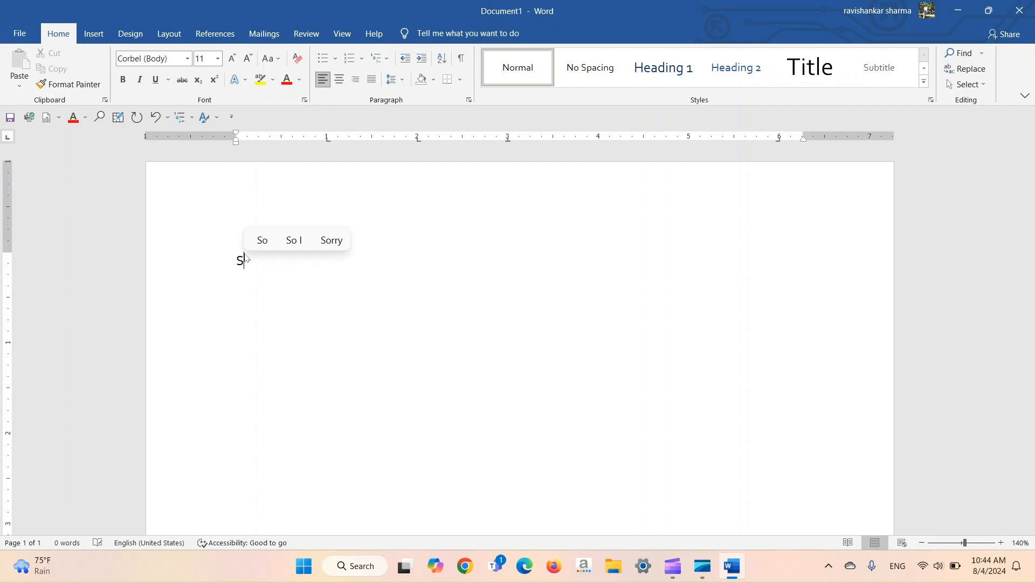
type(".N.")
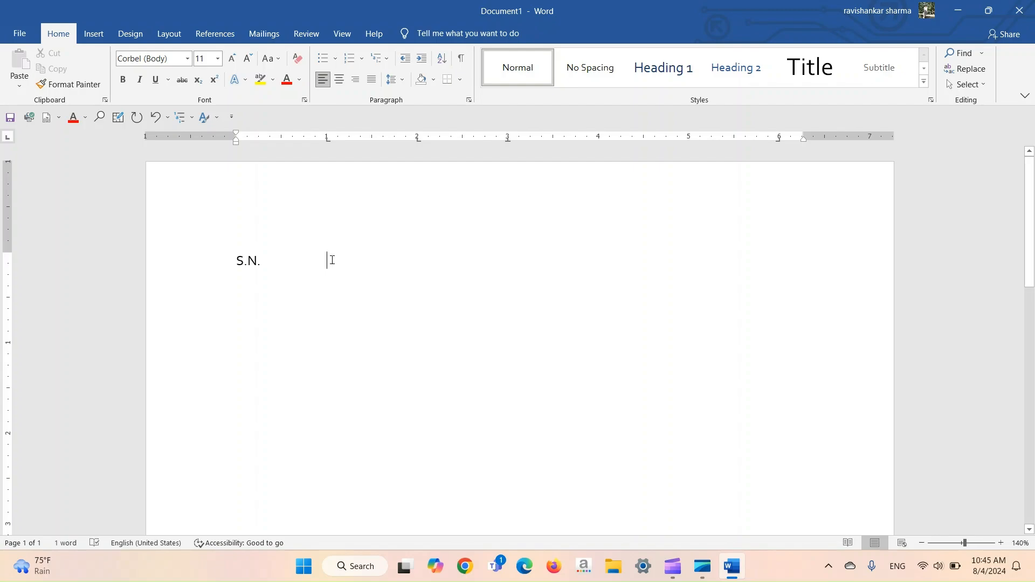
key("Tab")
type("Class")
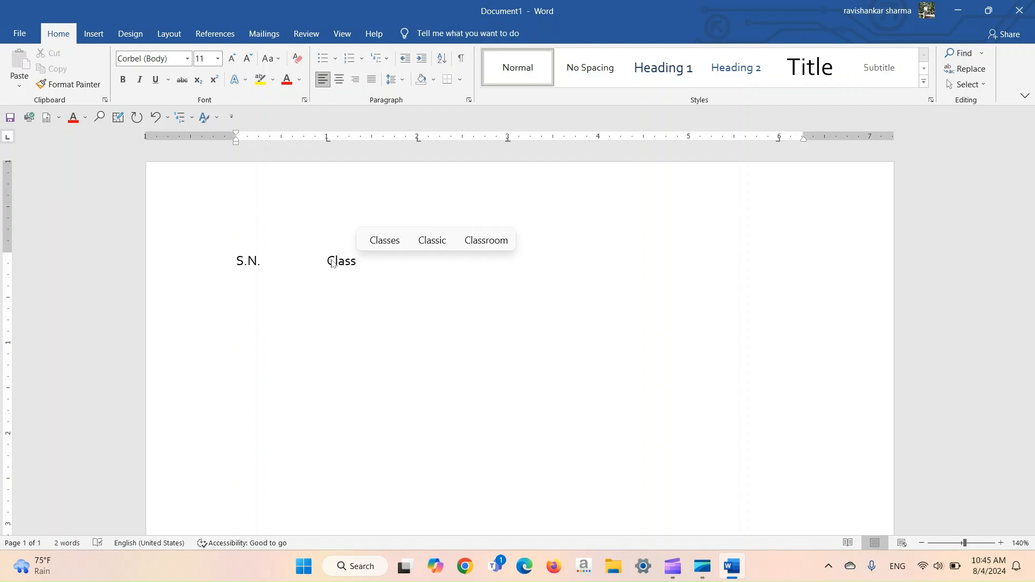
key("Tab")
type("Name")
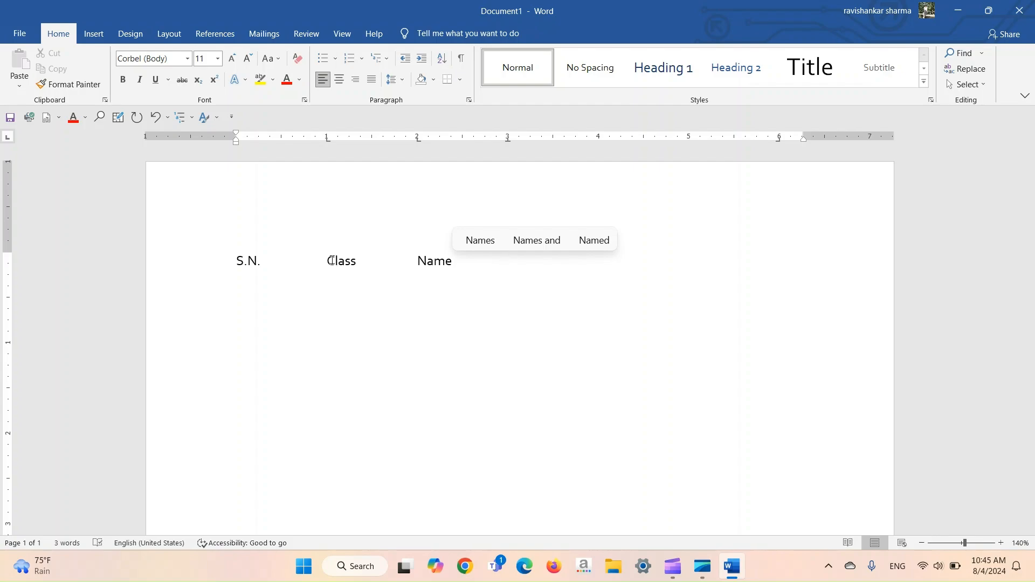
Step: Enter the header Roll No at the 3-inch center tab stop
type("Roll hum")
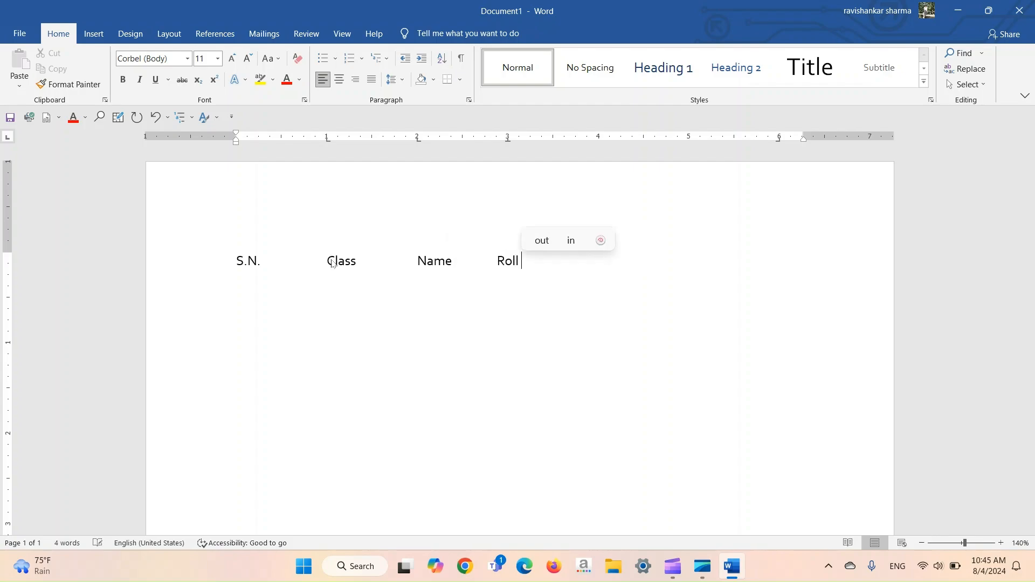
key("BackSpace")
key("BackSpace")
key("BackSpace")
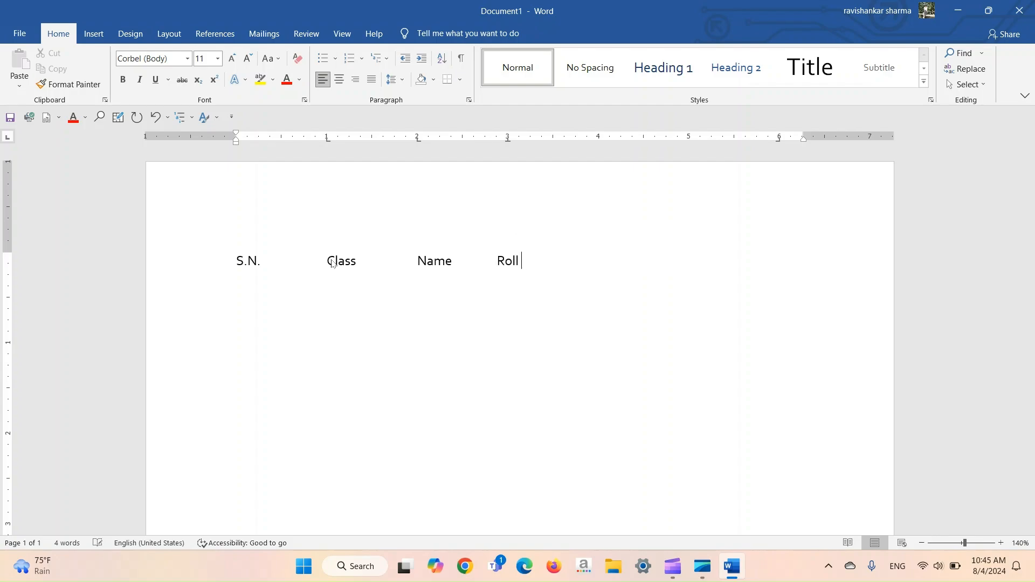
type("num")
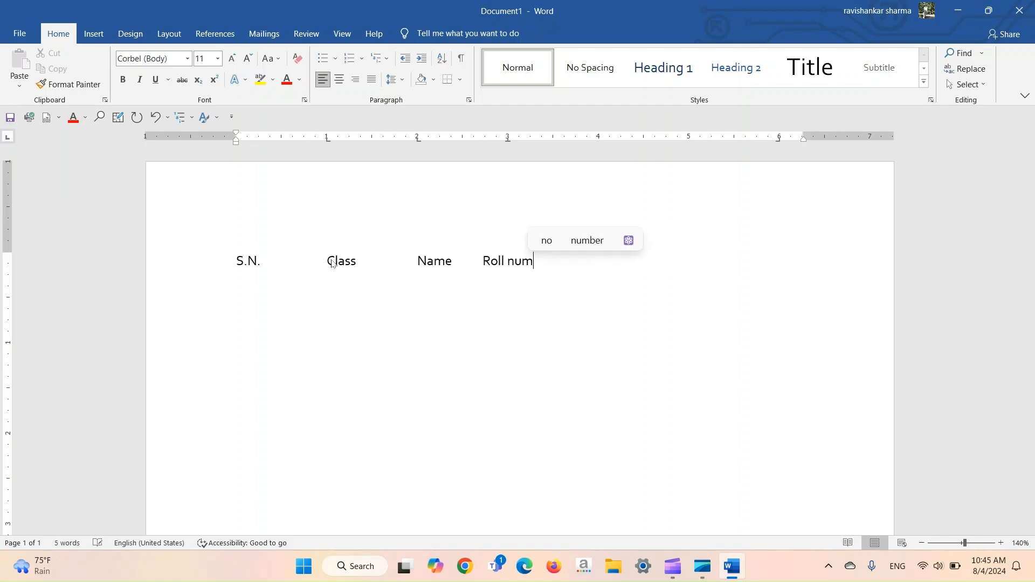
key("BackSpace")
key("BackSpace")
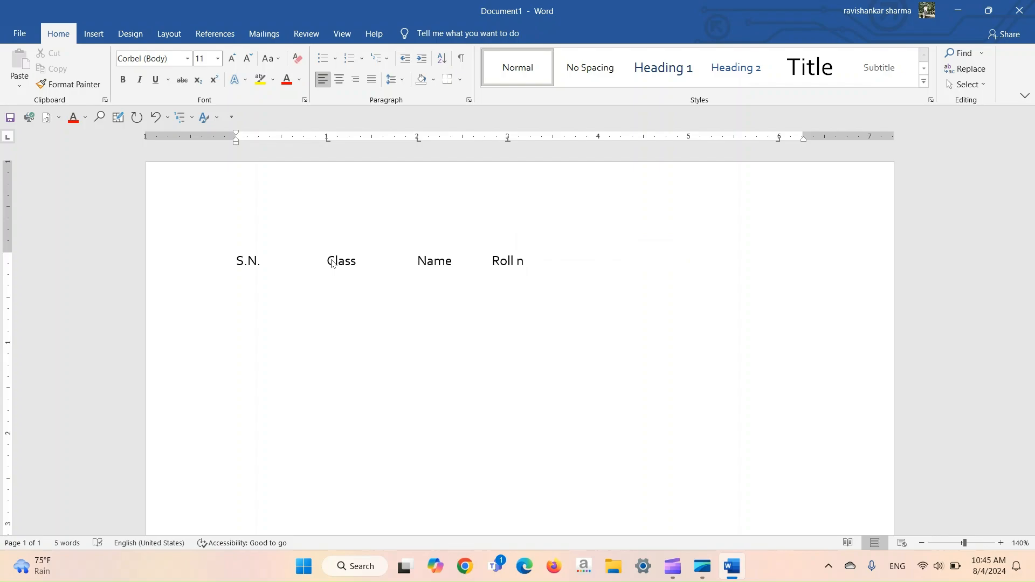
key("BackSpace")
type("No")
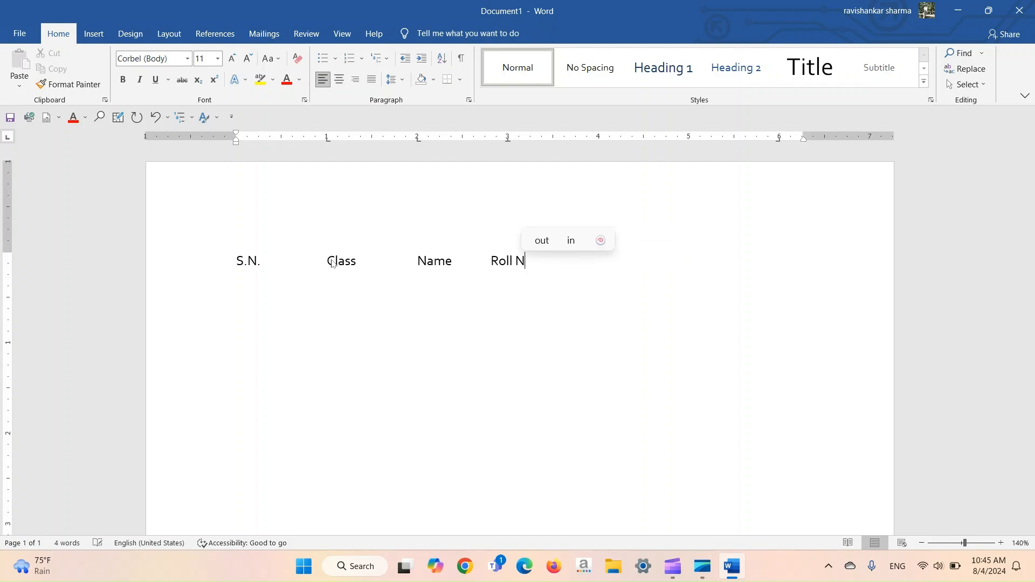
Step: Finish the header line with Marks at the 6-inch right tab stop and start a new line
key("Tab")
key("Tab")
key("Tab")
key("Tab")
key("Tab")
key("Tab")
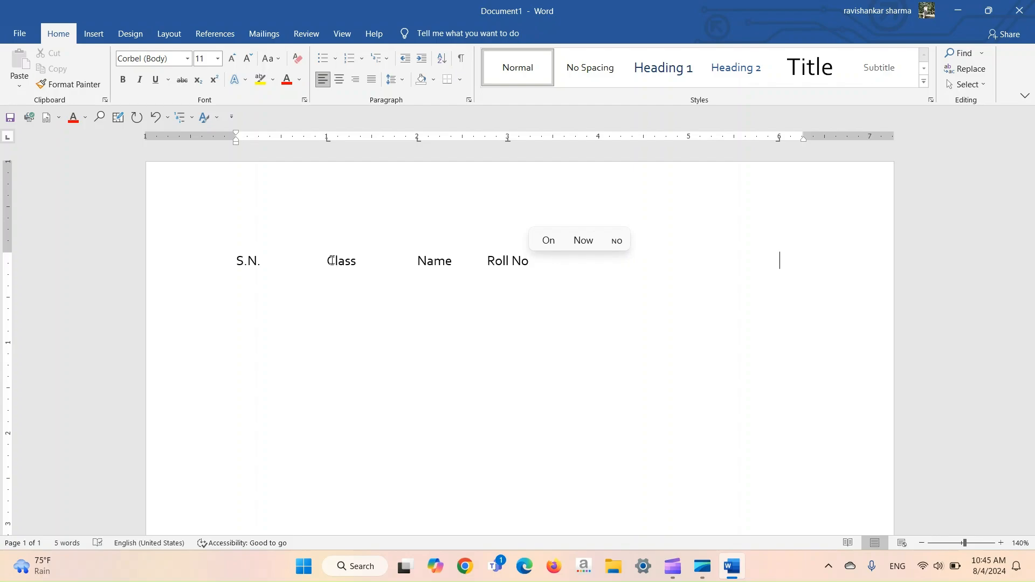
type("Marks")
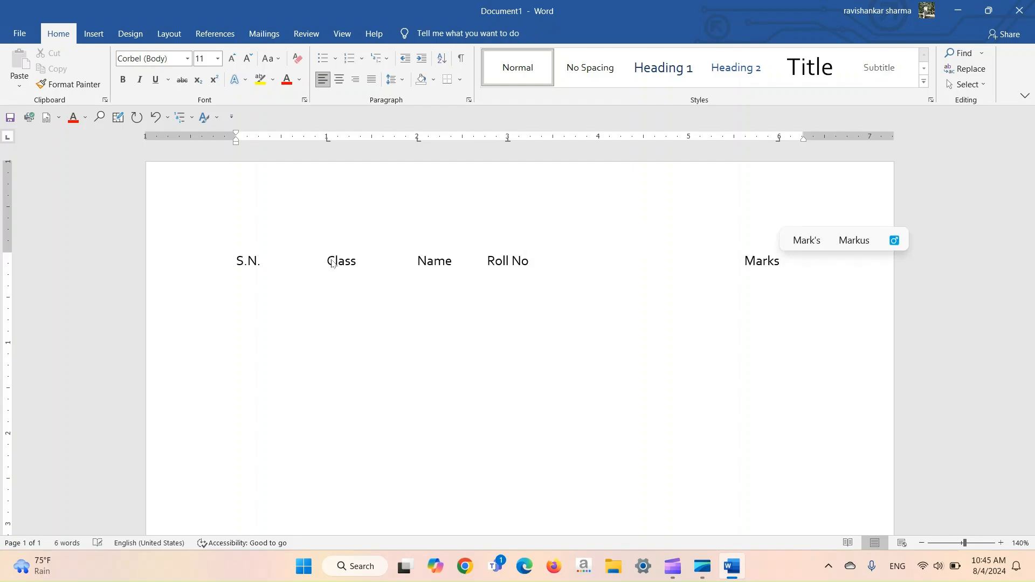
key("Return")
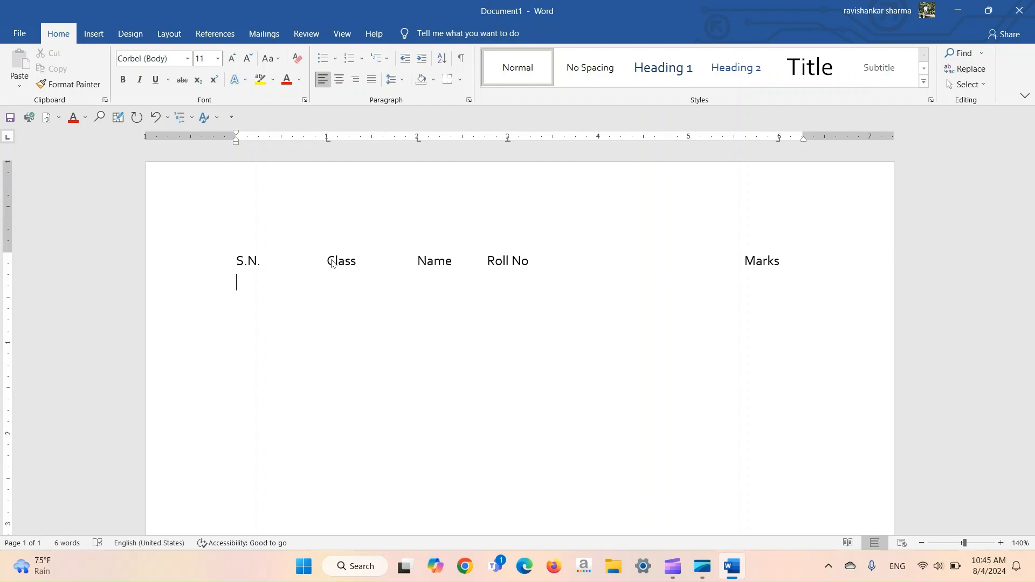
Step: Fill the first row with S.N. 1, Class 10, the student's name and roll number, and Marks 80
type("1")
key("Tab")
type("10\tRavi")
key("Tab")
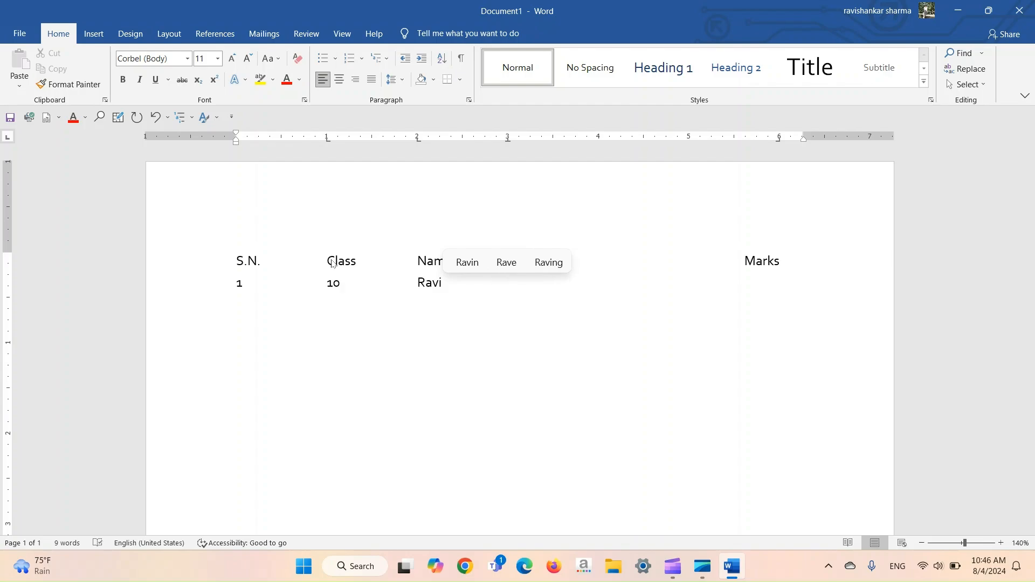
type("55")
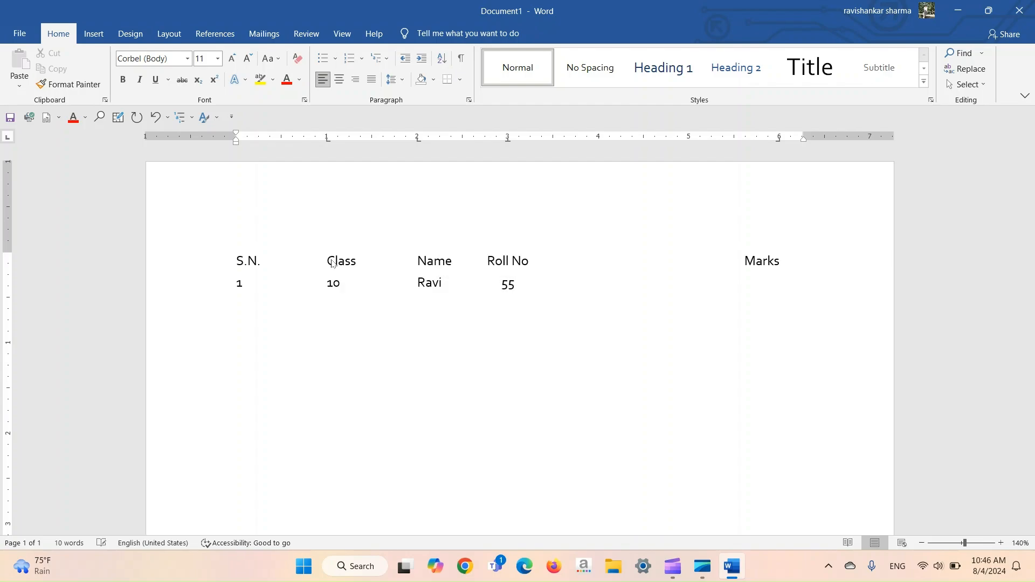
type("1522")
type("80")
key("Return")
Step: Fill the second row with S.N. 2, Class 12, the student's name and roll number, and Marks 70
type("2")
key("Tab")
type("5")
key("BackSpace")
type("12")
key("Tab")
type("Rohan")
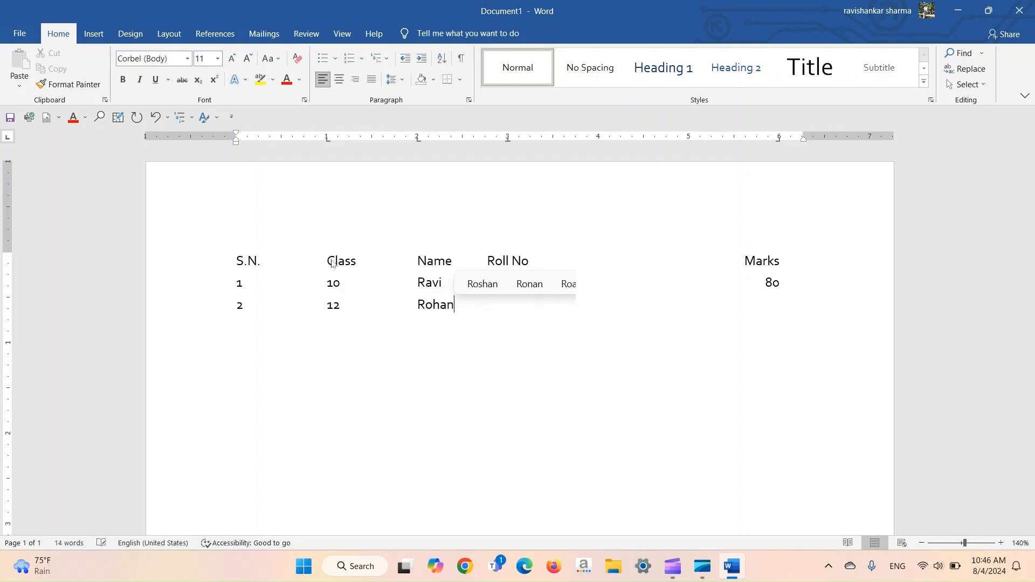
key("Tab")
type("1415")
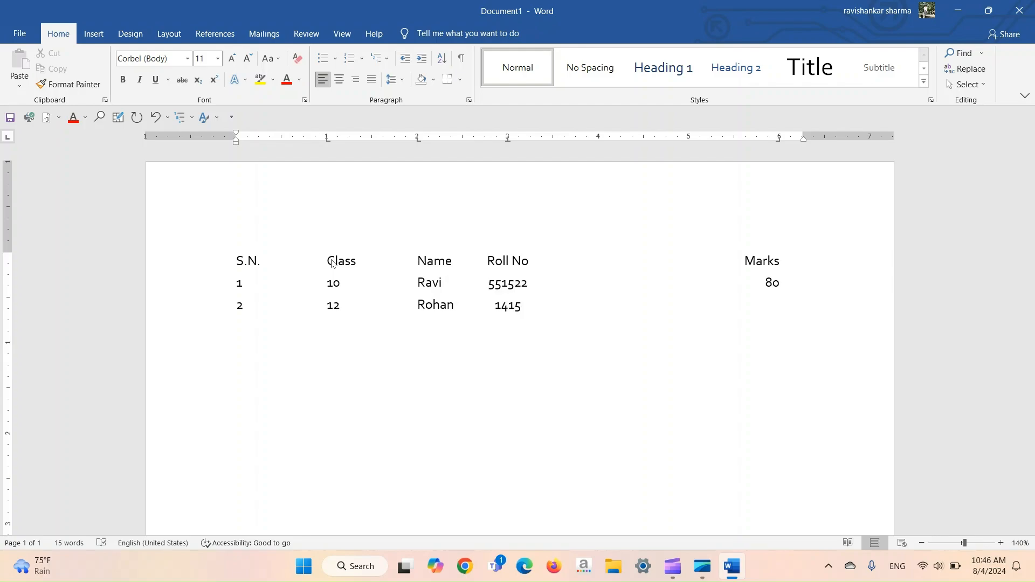
type("16")
key("Tab")
type("70")
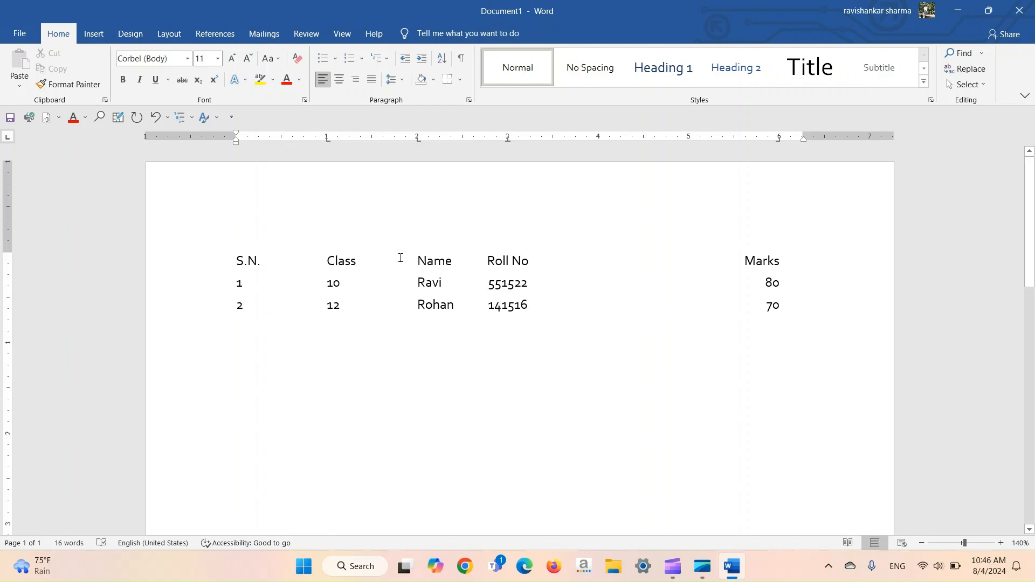
Step: Review the alignment of the 1, 2, 3 and 6 inch tab stops in the Tabs dialog, and close it unchanged
left_click(468, 100)
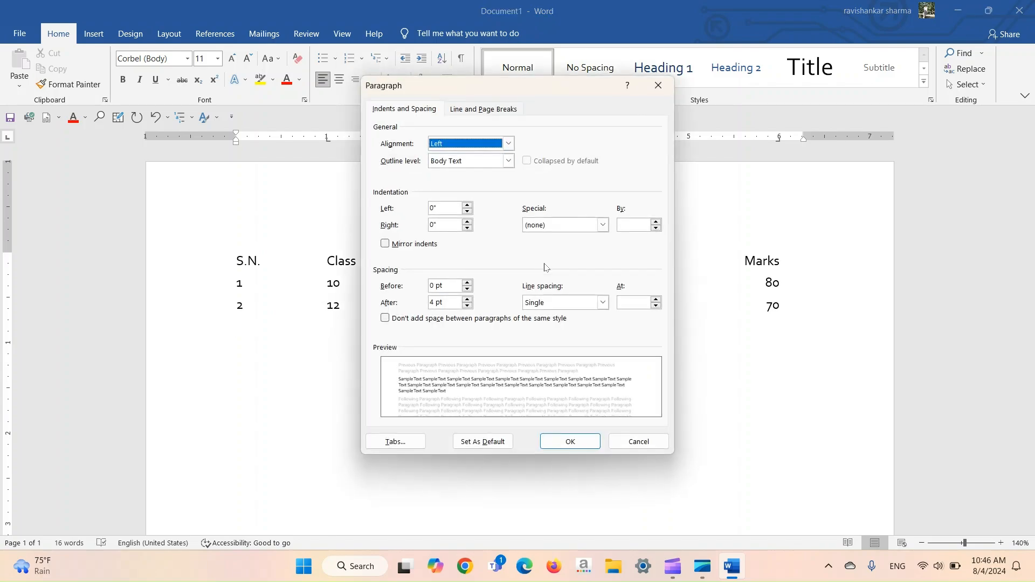
left_click(396, 442)
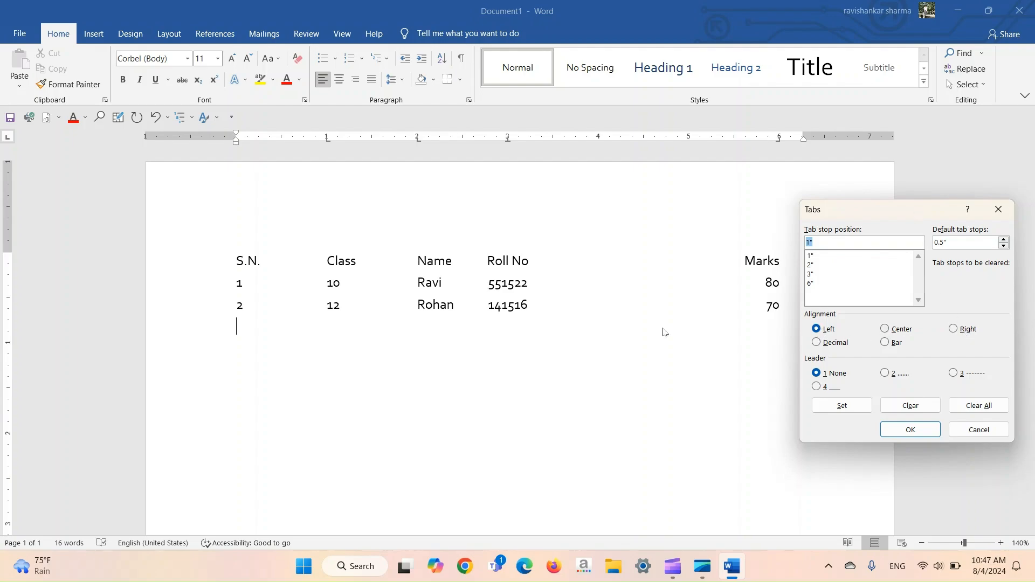
left_click(812, 258)
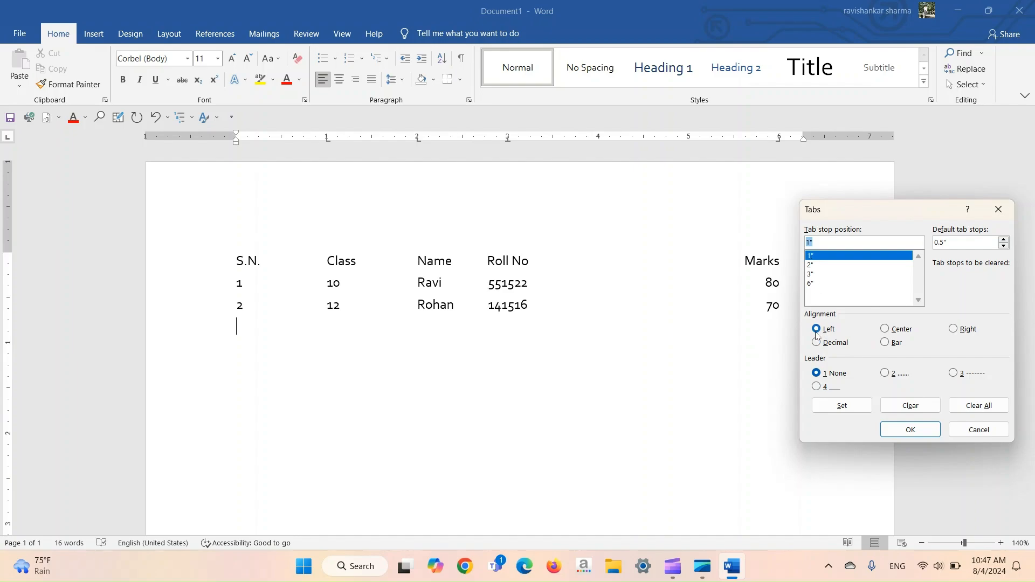
left_click(822, 266)
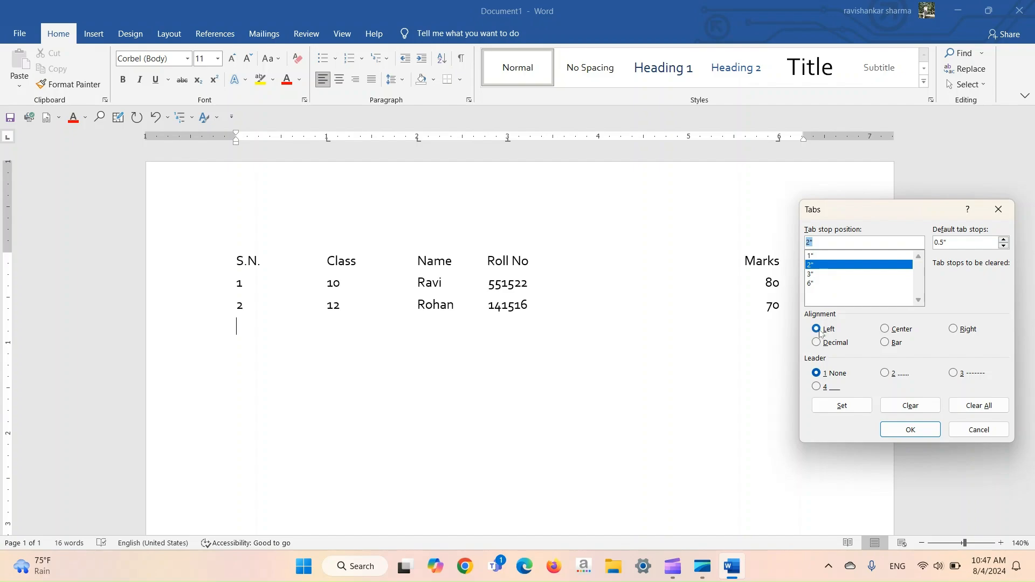
left_click(823, 275)
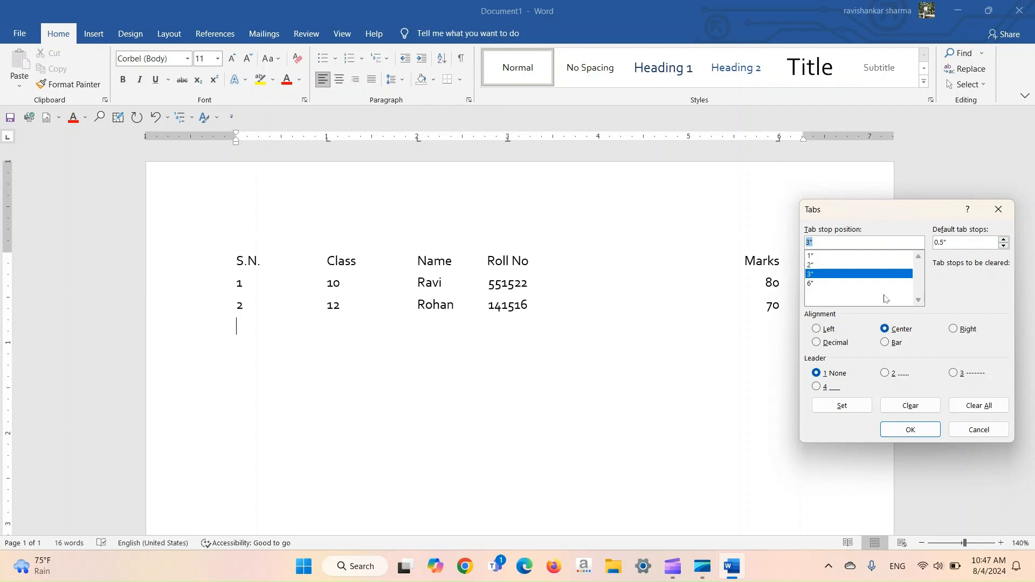
left_click(855, 284)
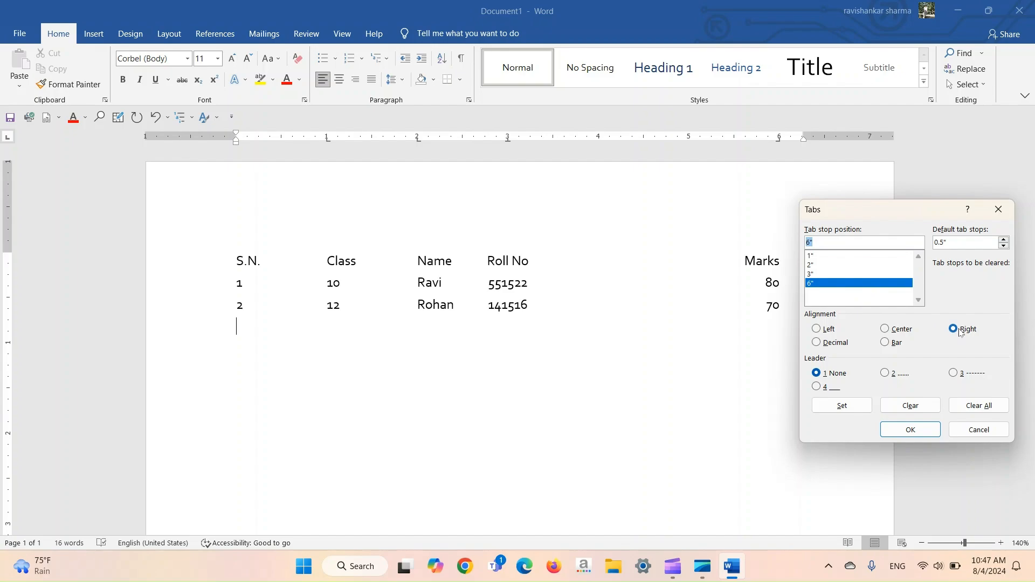
left_click(998, 209)
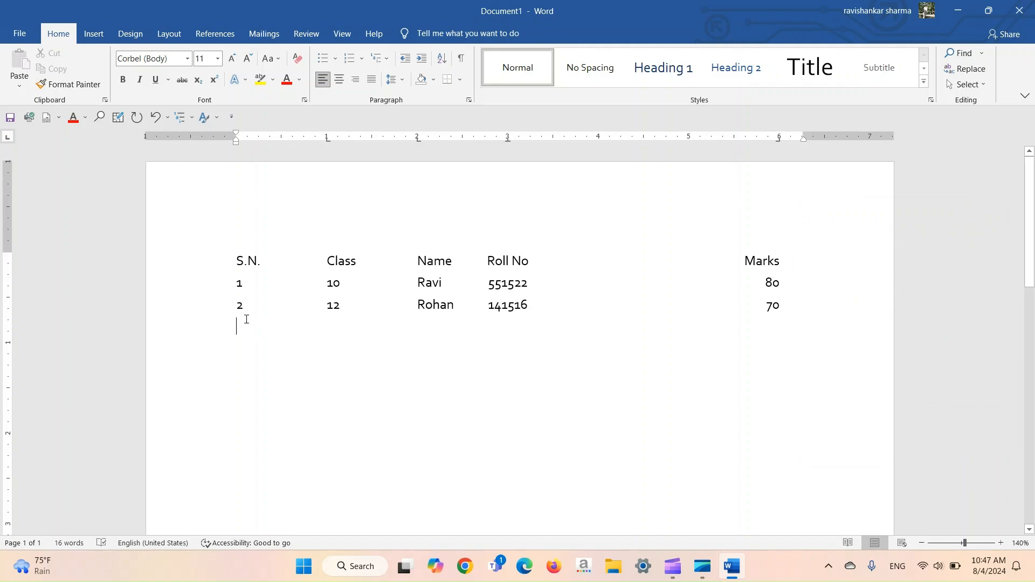
Step: Start a third row by entering 15154411 under S.N. and trimming it back to 1
type("1")
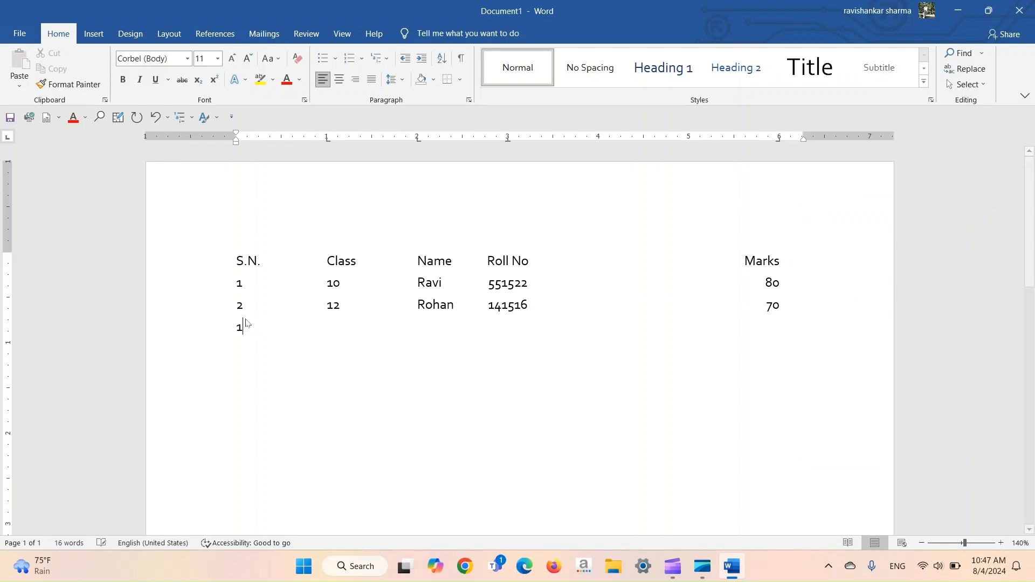
type("5154411")
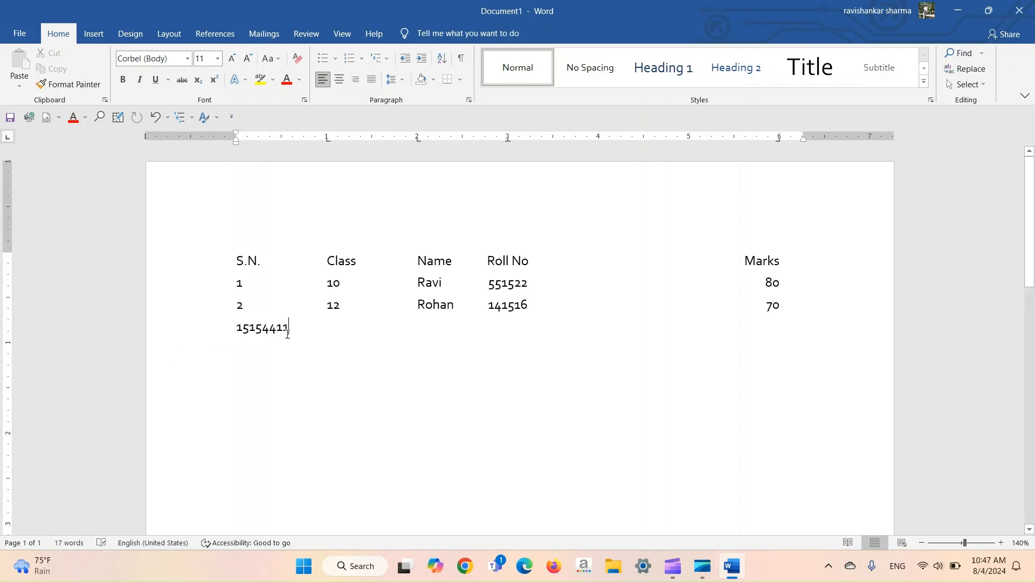
key("BackSpace")
key("BackSpace")
key("BackSpace")
key("BackSpace")
key("BackSpace")
key("BackSpace")
key("BackSpace")
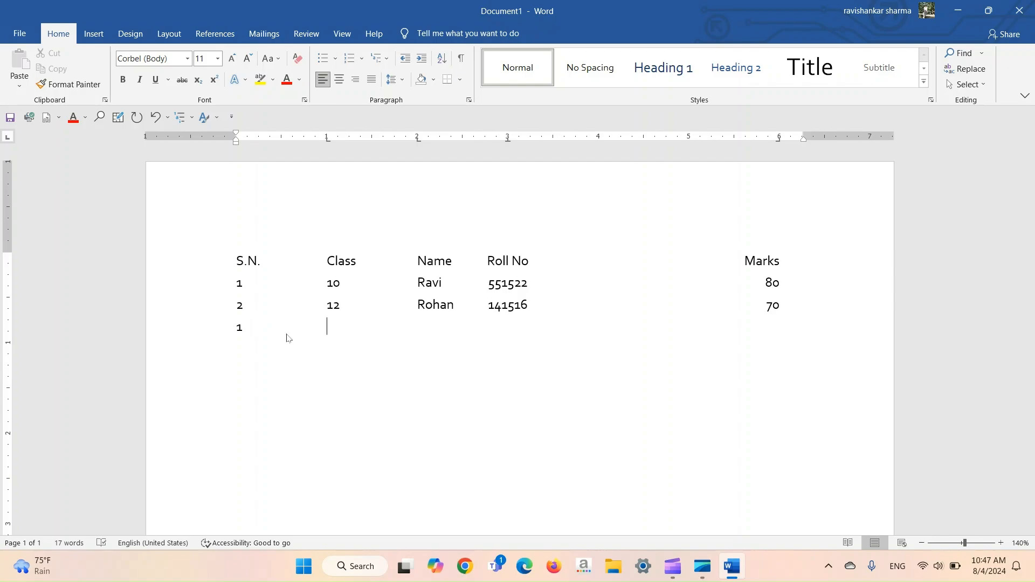
Step: Enter 454646 under Class in the third row and trim it back to 4
type("454646")
key("BackSpace")
key("BackSpace")
key("BackSpace")
key("BackSpace")
key("BackSpace")
Step: Try the number 5455454 under Name in the third row to test its left alignment, and delete it
type("5455454")
key("BackSpace")
key("BackSpace")
key("BackSpace")
key("BackSpace")
key("BackSpace")
key("BackSpace")
key("BackSpace")
Step: Enter the student's name in the third row and a 16-digit test number at the center tab stop under Roll No
type("Rakesh")
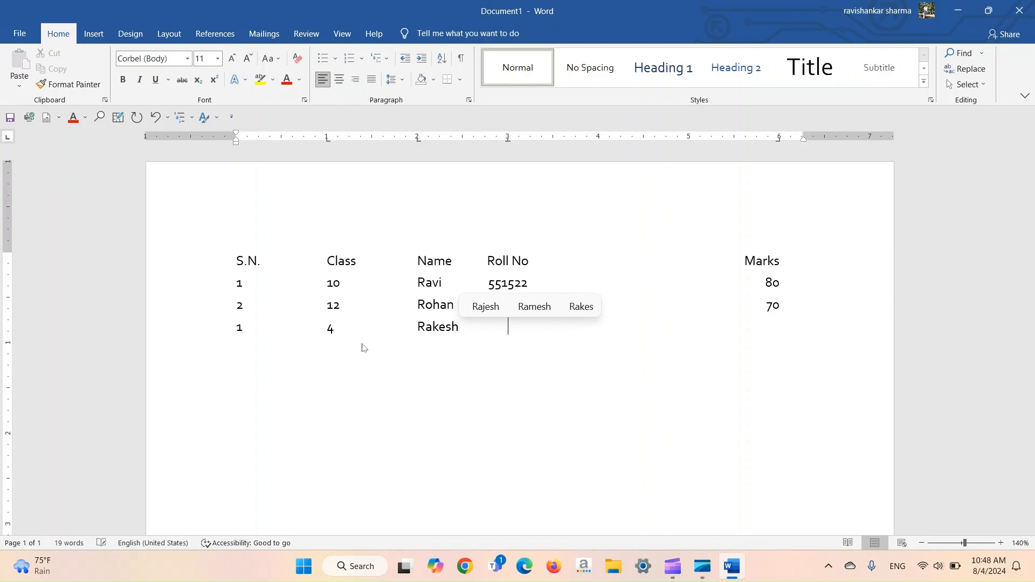
double_click(527, 340)
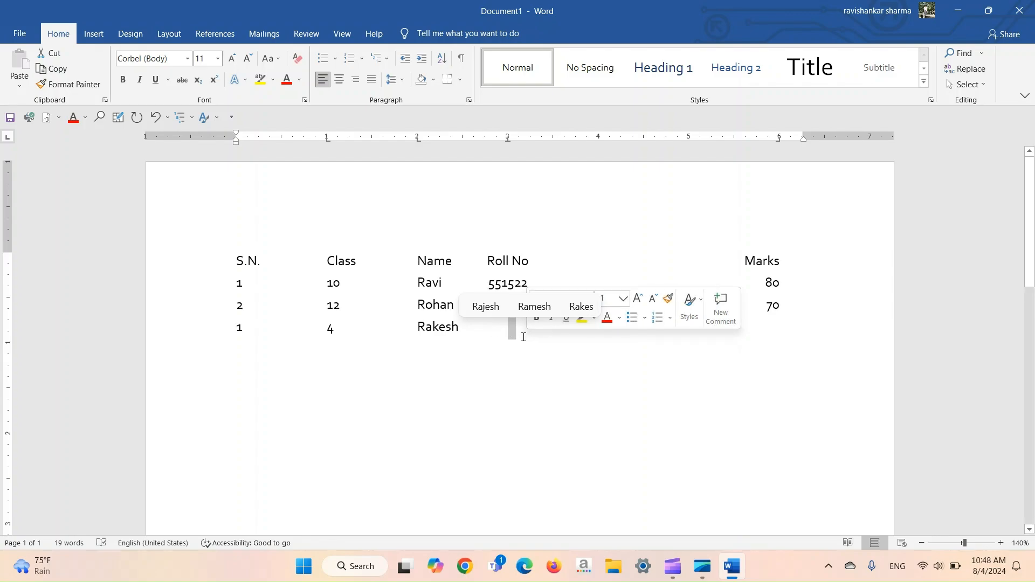
left_click(519, 335)
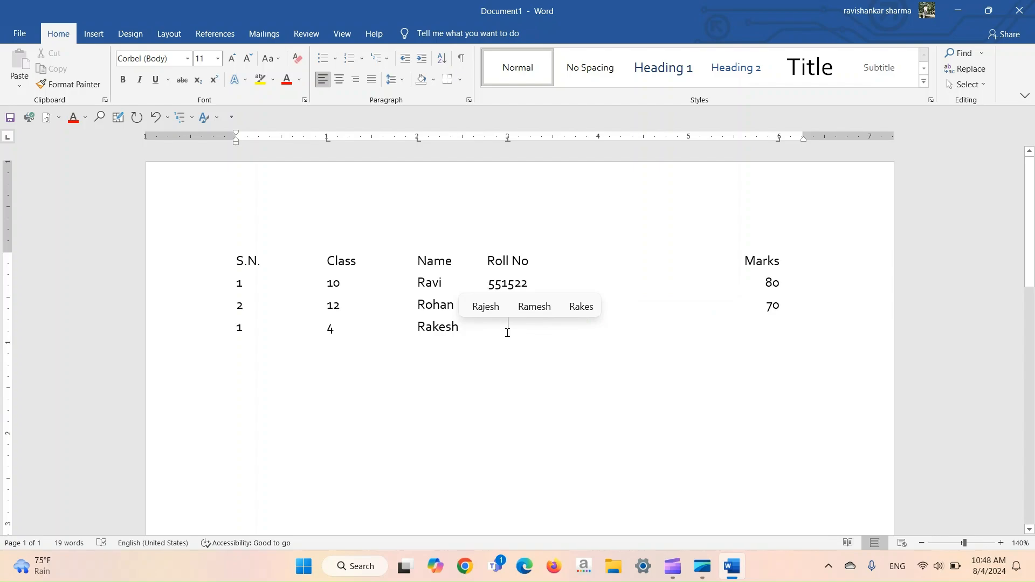
type("4545454545")
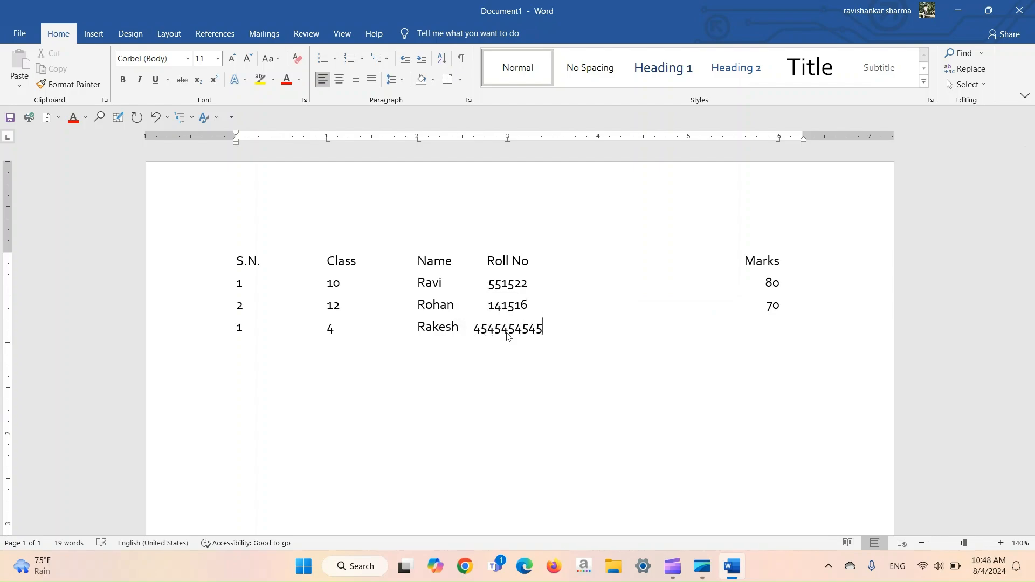
type("454545")
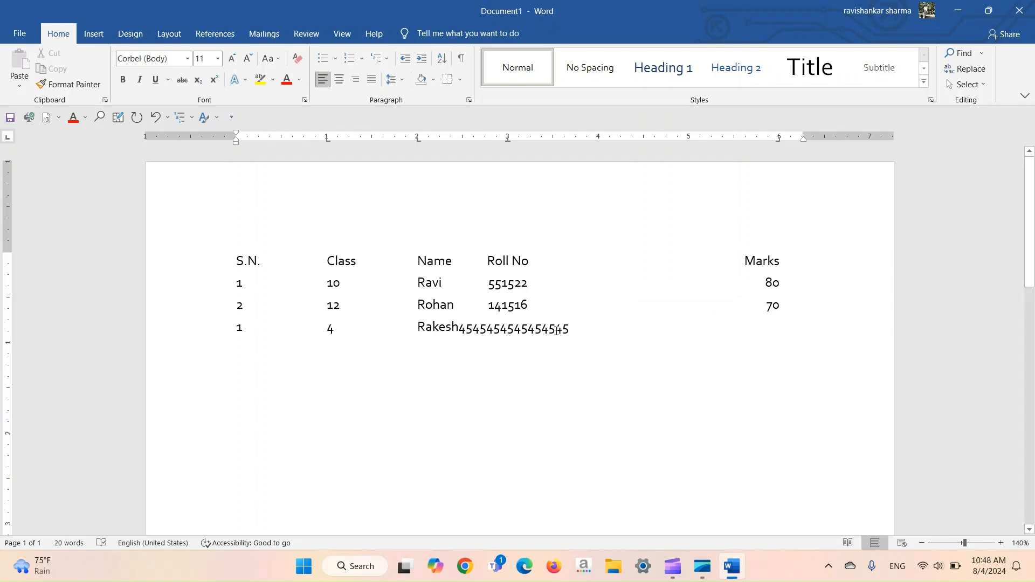
Step: Trim the test number under Roll No in the third row to 45
key("BackSpace")
key("BackSpace")
key("BackSpace")
key("BackSpace")
key("BackSpace")
key("BackSpace")
key("BackSpace")
key("BackSpace")
key("BackSpace")
key("BackSpace")
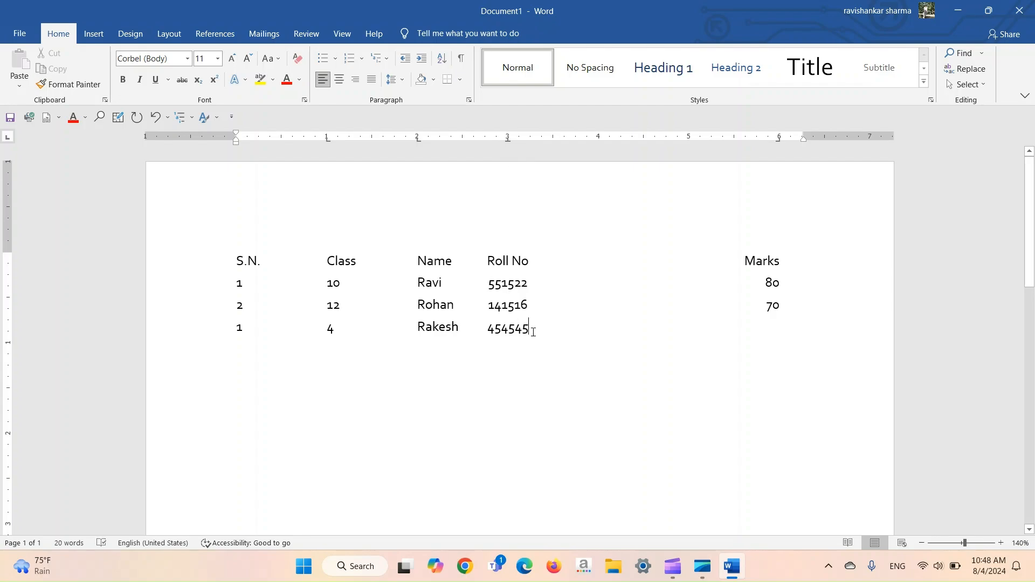
key("BackSpace")
key("BackSpace")
key("BackSpace")
key("BackSpace")
Step: Enter 545454545 at the right tab stop under Marks, trim it back to 54, and start a new line
key("Tab")
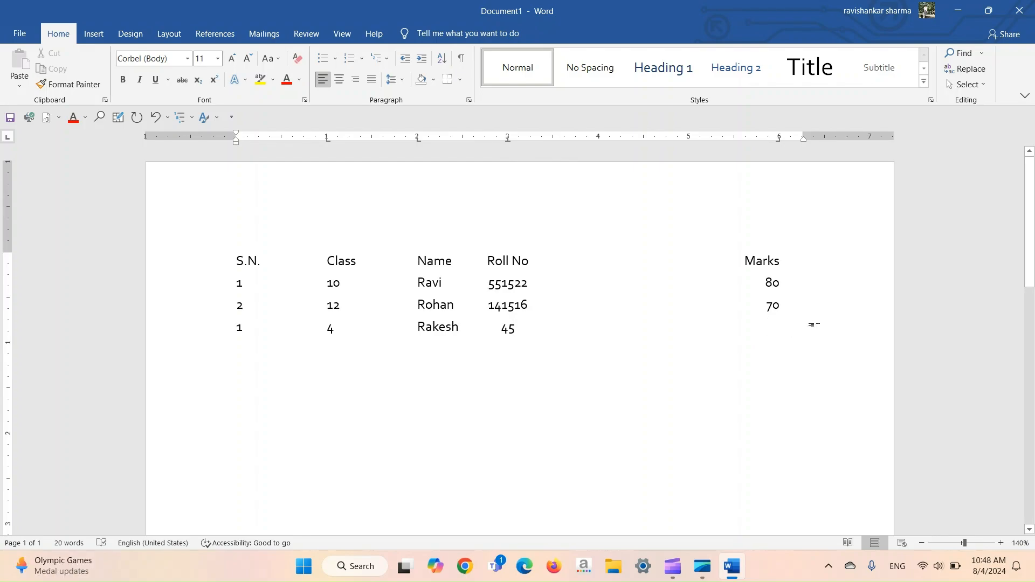
type("545454545")
key("BackSpace")
key("BackSpace")
key("BackSpace")
key("BackSpace")
key("BackSpace")
key("BackSpace")
key("BackSpace")
key("Return")
Step: Apply leader style 2 to the right-aligned tab stop at 6 inches for the new line
left_click(469, 100)
left_click(411, 439)
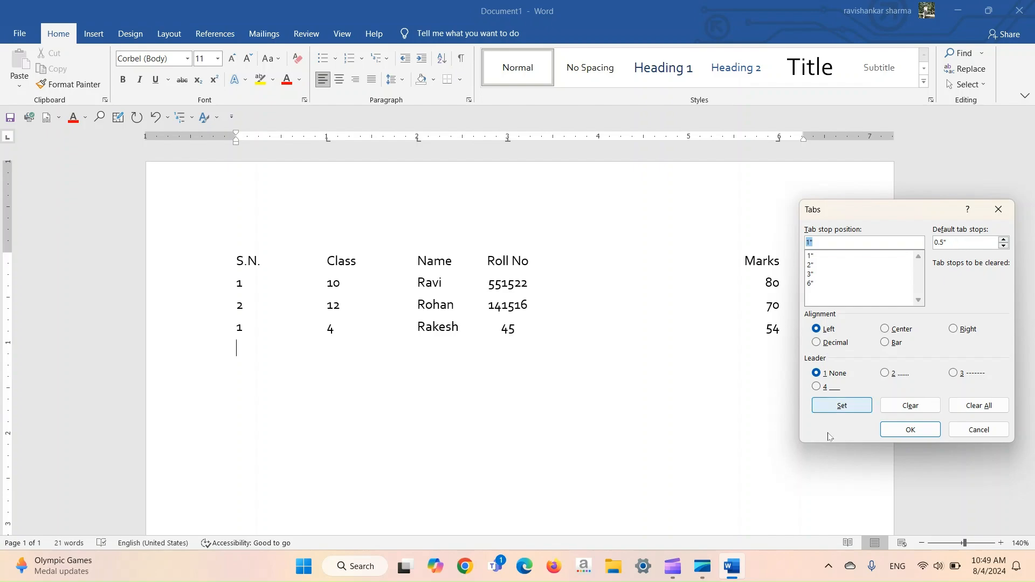
left_click(818, 348)
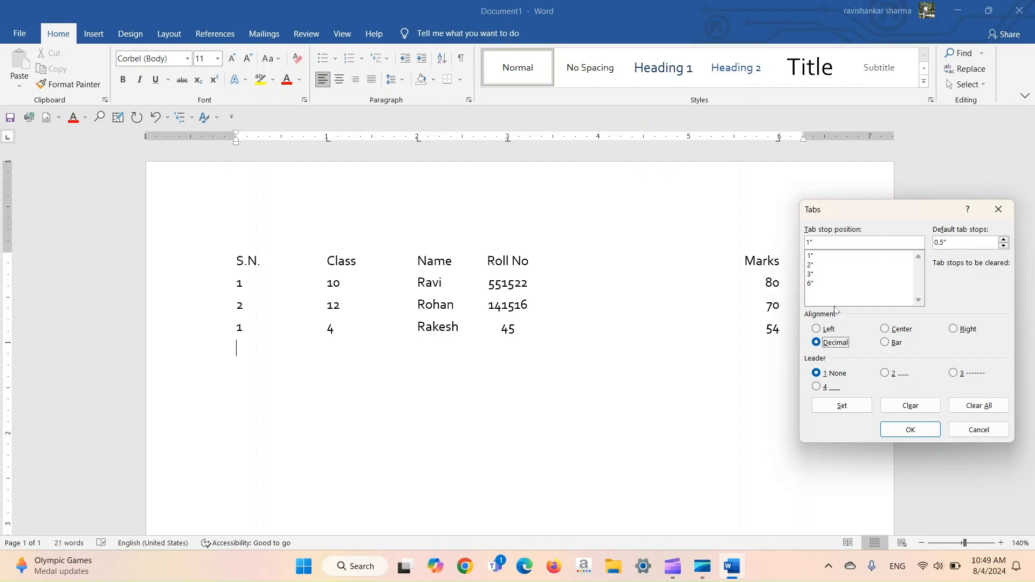
left_click(825, 242)
key("BackSpace")
key("BackSpace")
type("6")
left_click(886, 375)
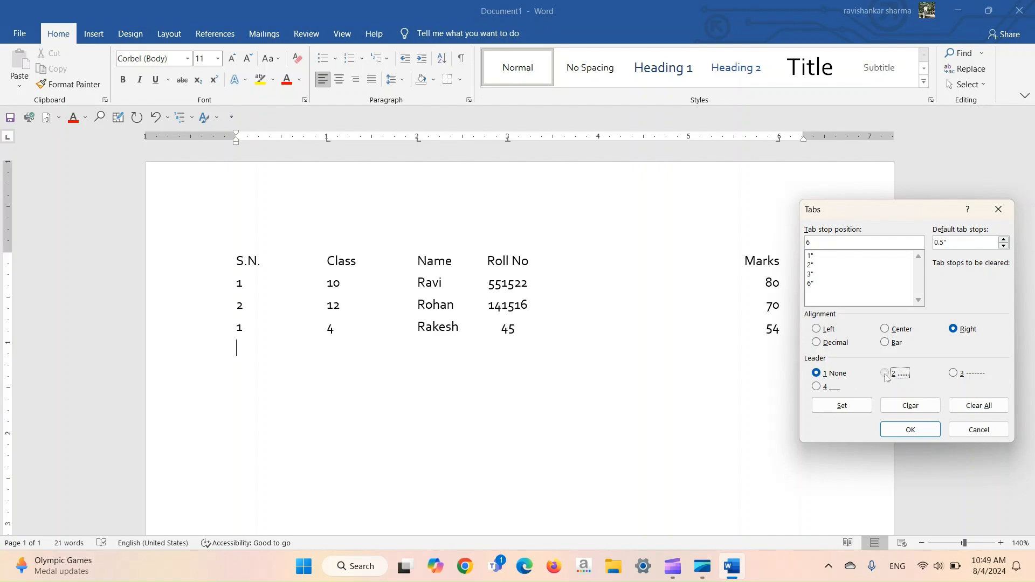
left_click(908, 438)
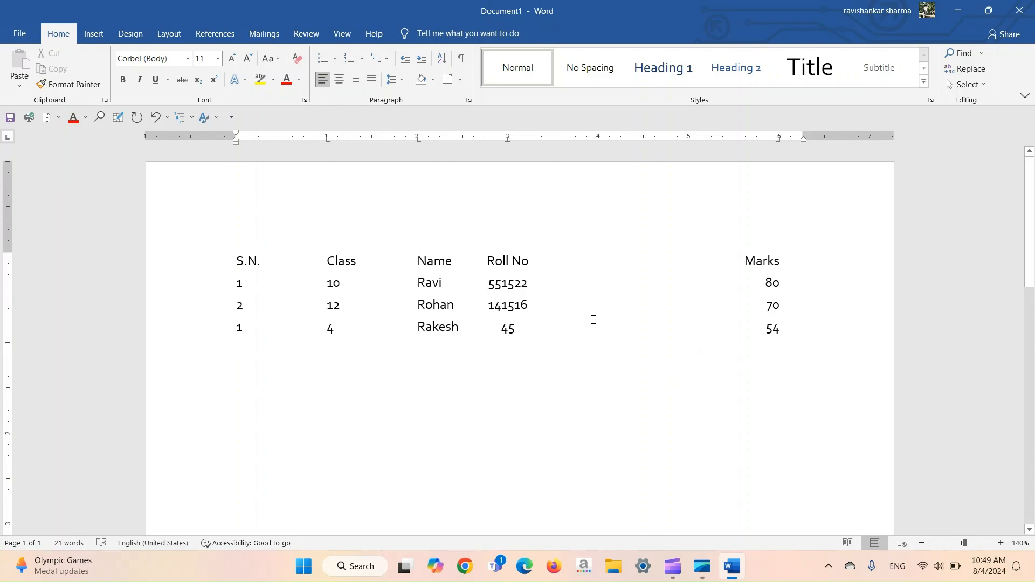
Step: Fill the fourth row with S.N. 6, Class 10, the student's name, Roll No 12 and Marks 71
key("Return")
type("6")
key("Tab")
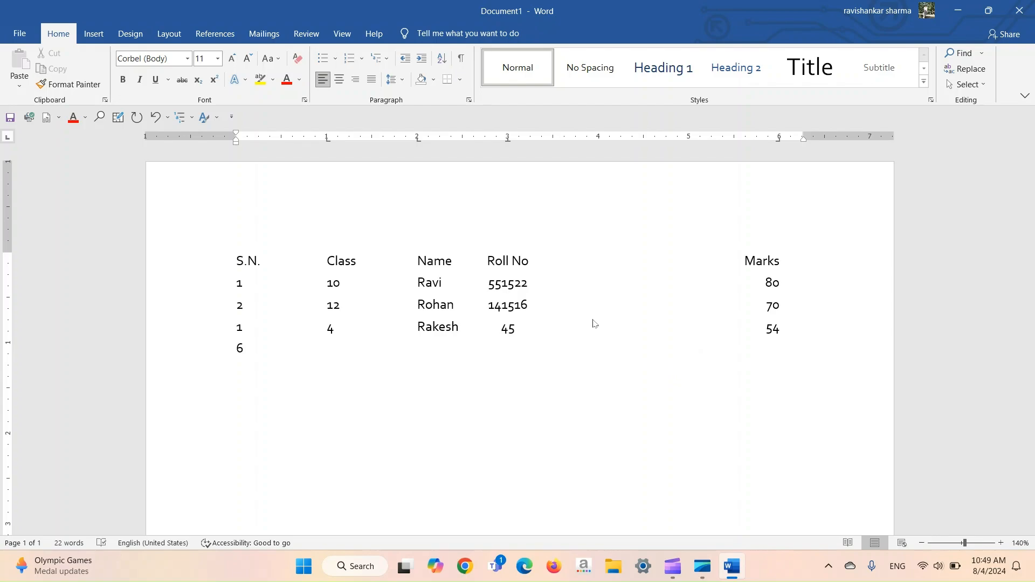
type("10")
key("Tab")
type("So")
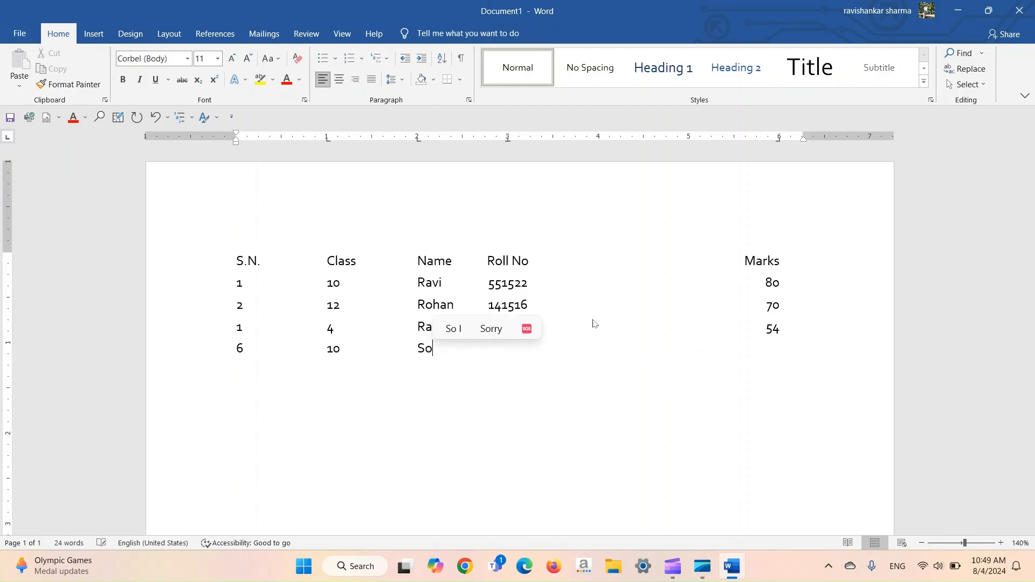
type("han\t")
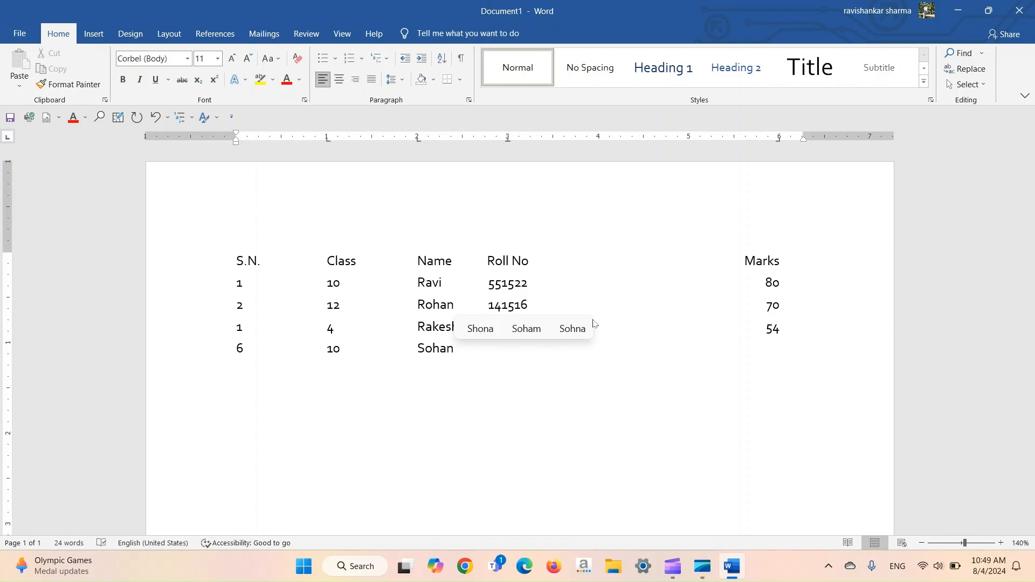
type("12")
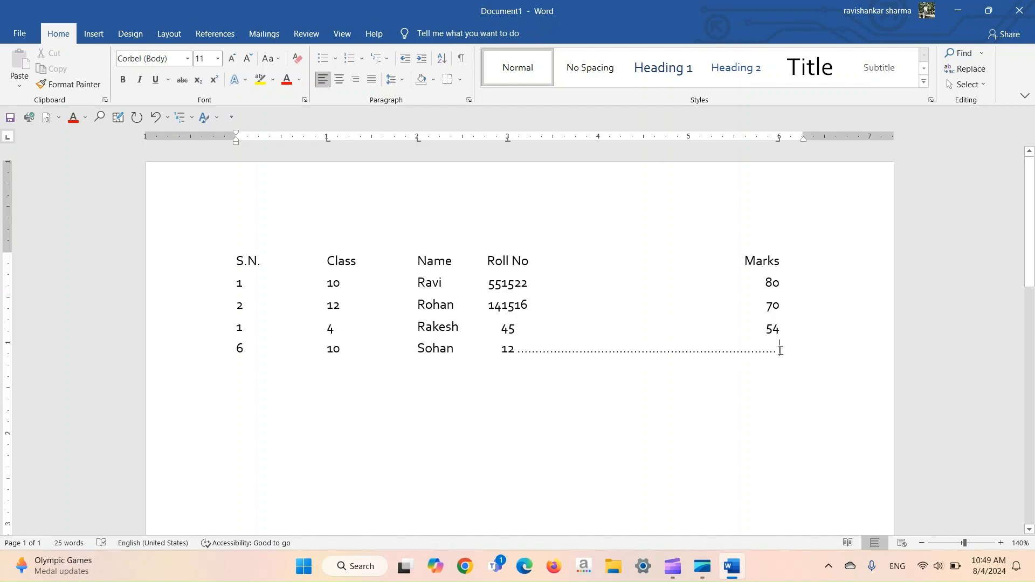
type("71")
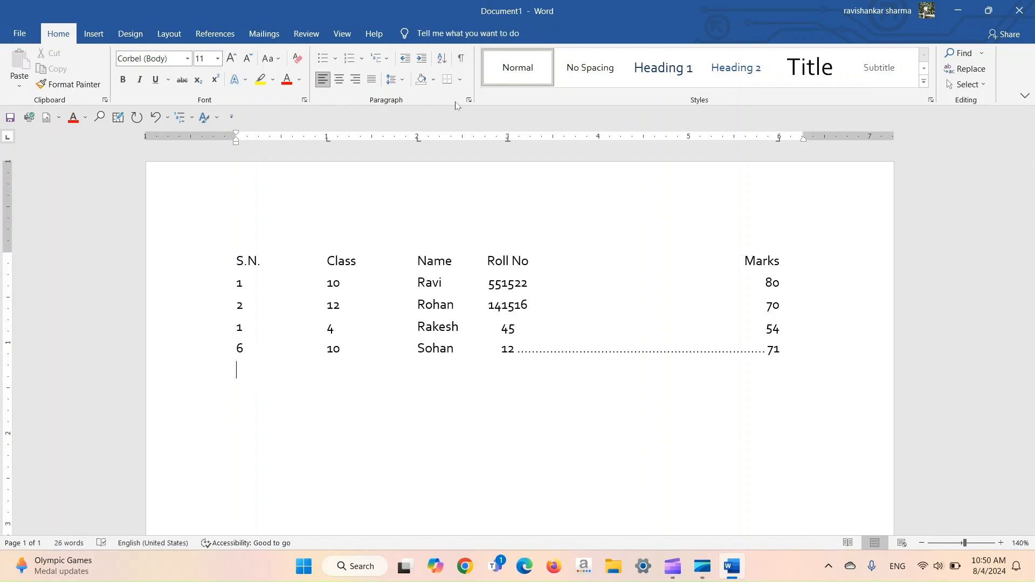
Step: Apply leader style 2 to the left tab stop at 1 inch and start the fifth row with 8 under S.N
left_click(469, 100)
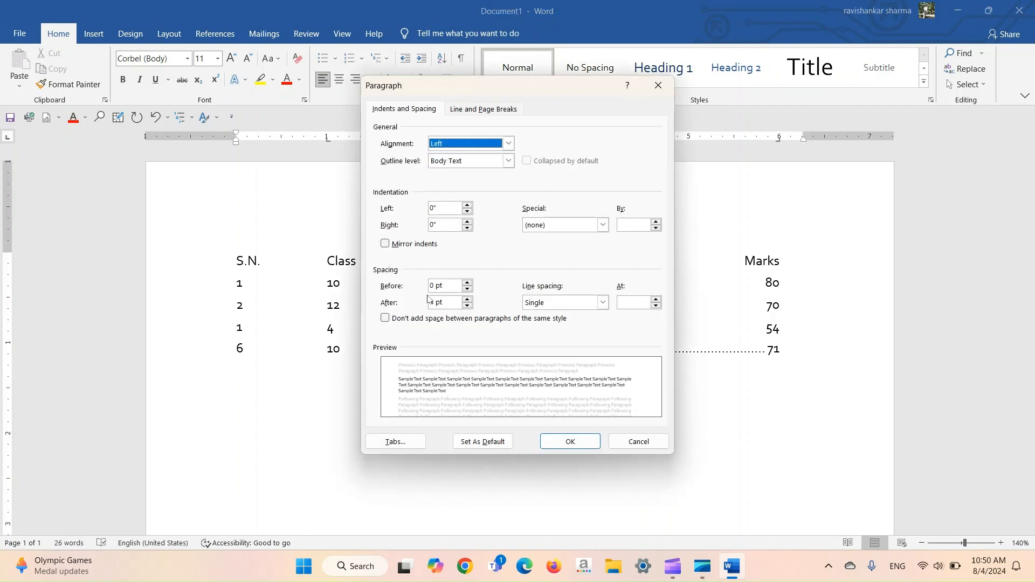
left_click(398, 441)
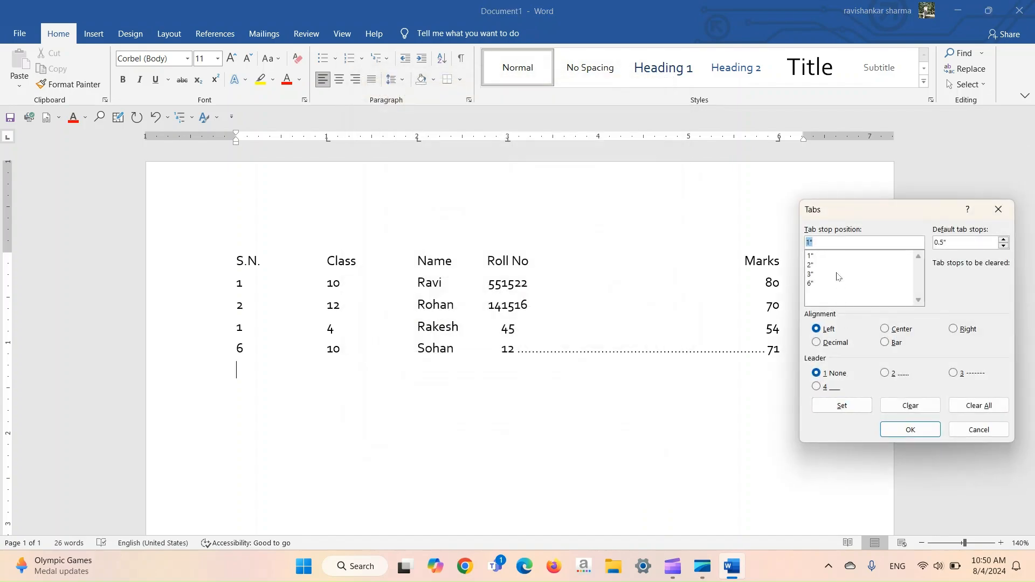
left_click(819, 239)
key("BackSpace")
key("BackSpace")
type("1")
left_click(886, 374)
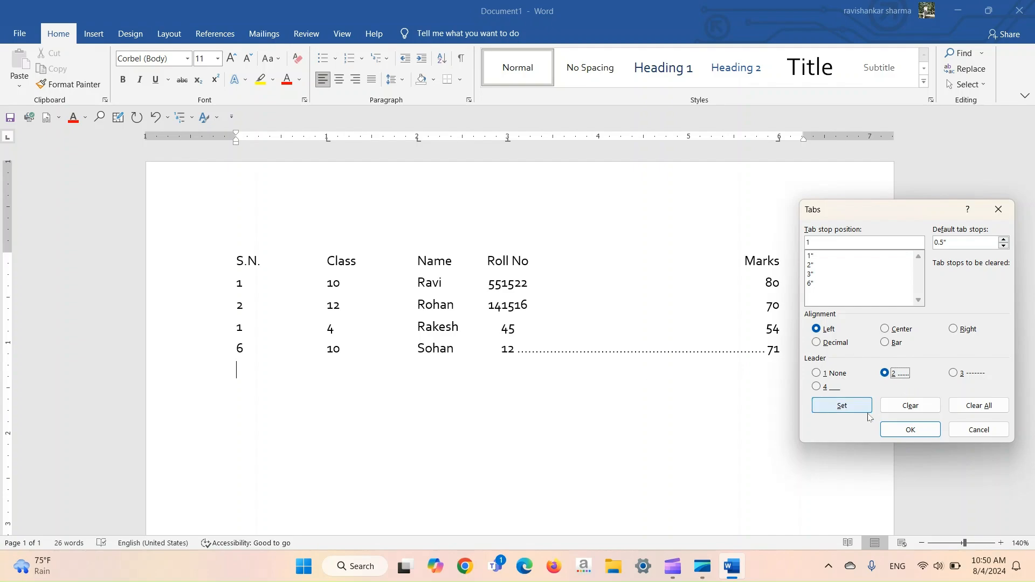
left_click(904, 430)
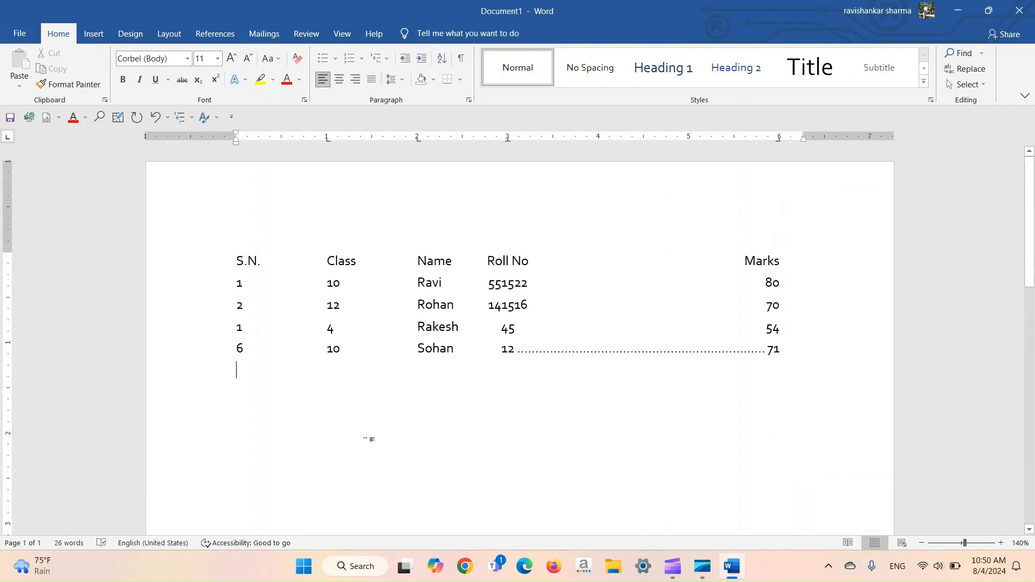
type("8")
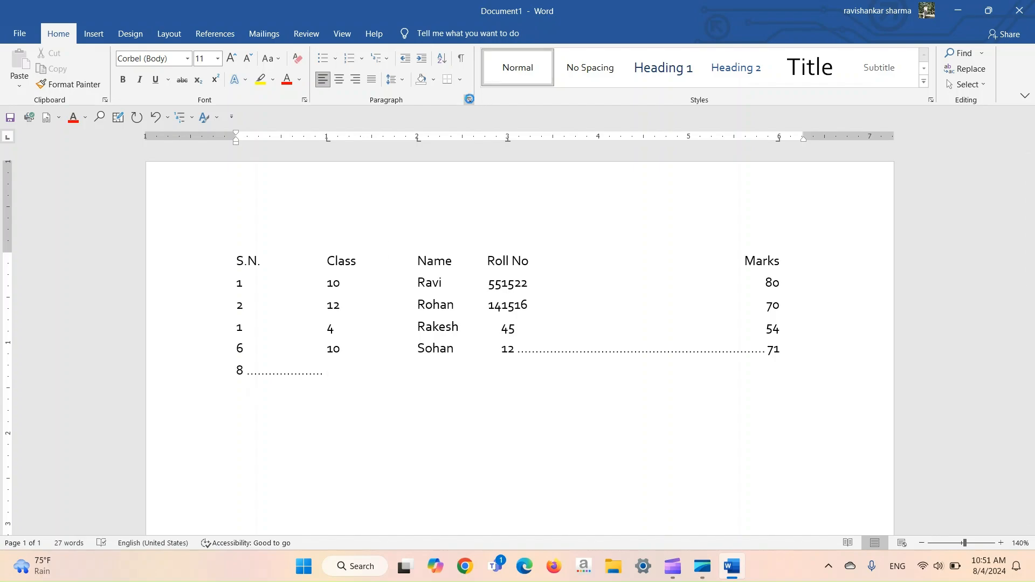
Step: Change the 6-inch tab stop to decimal alignment with leader style 2
left_click(470, 99)
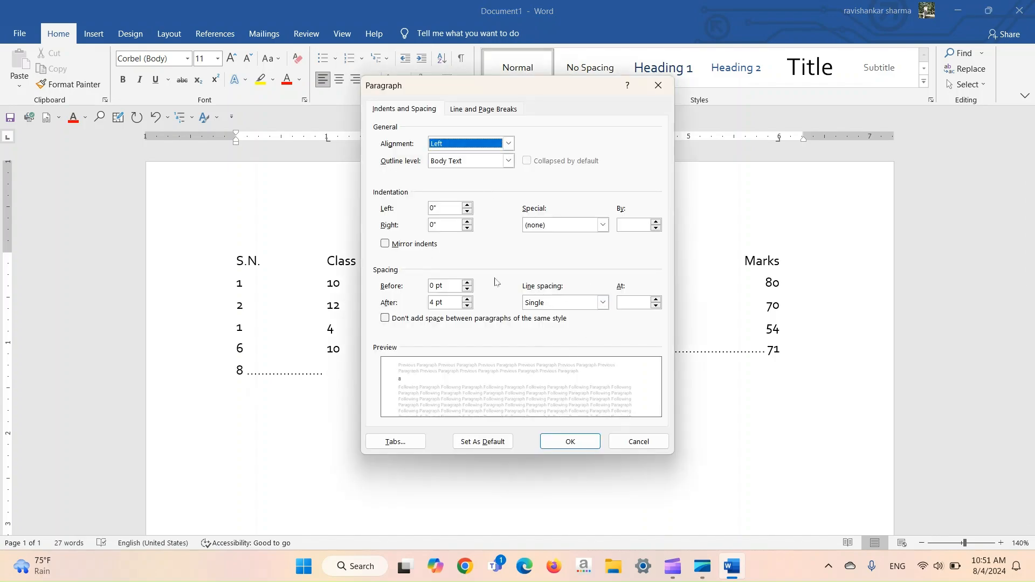
left_click(395, 441)
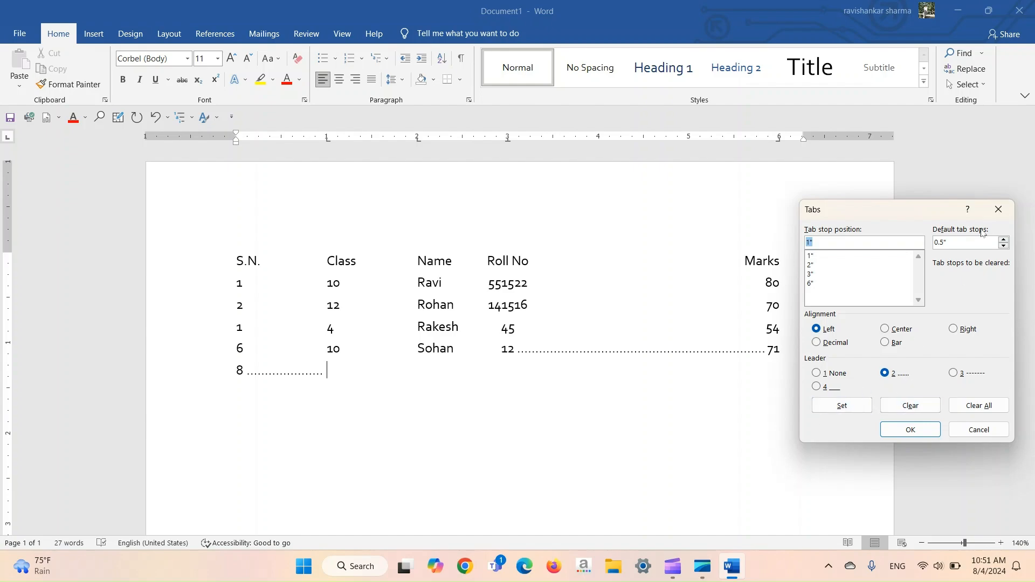
left_click(966, 244)
left_click(819, 243)
key("BackSpace")
key("BackSpace")
type("6")
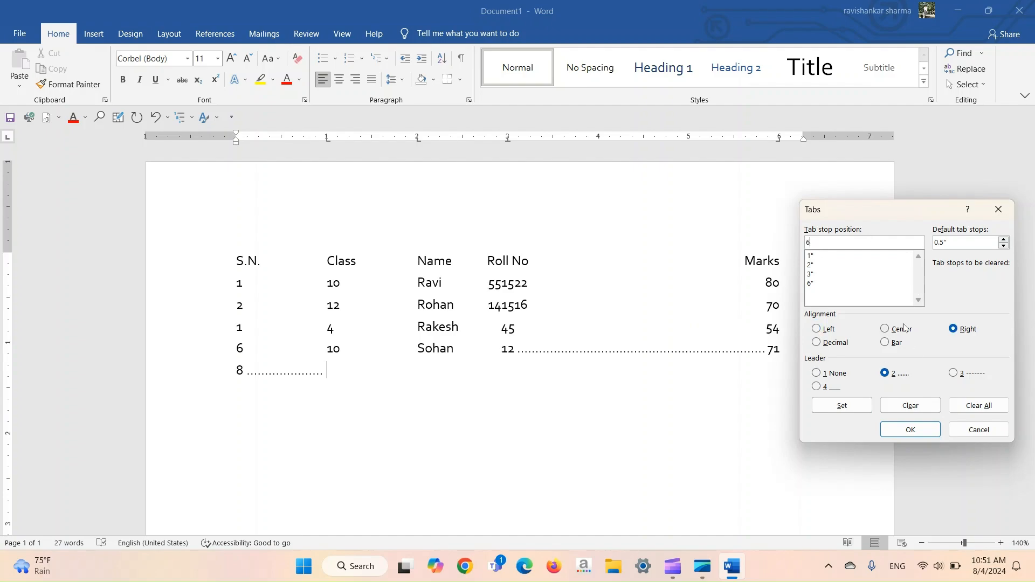
left_click(818, 344)
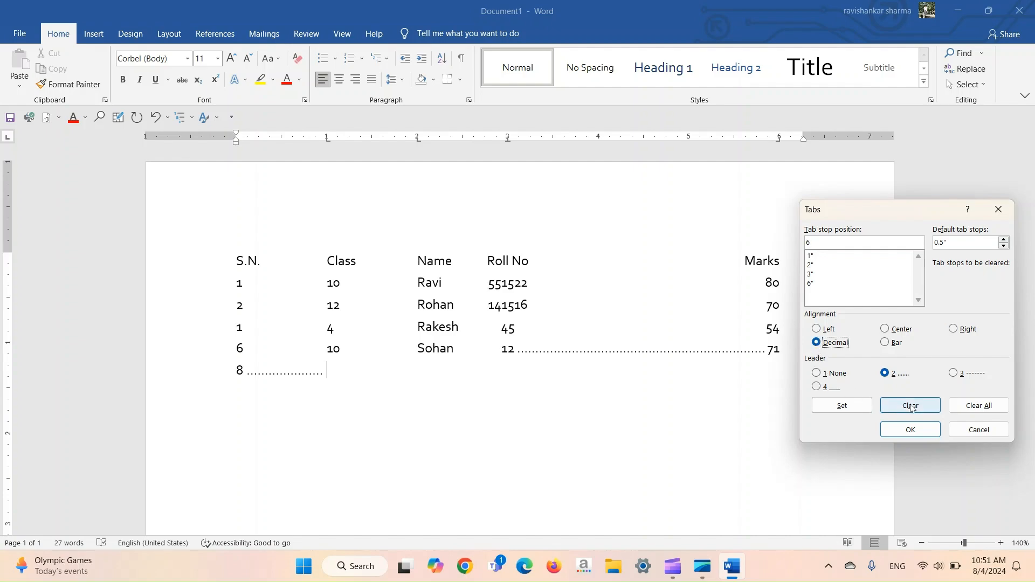
left_click(910, 430)
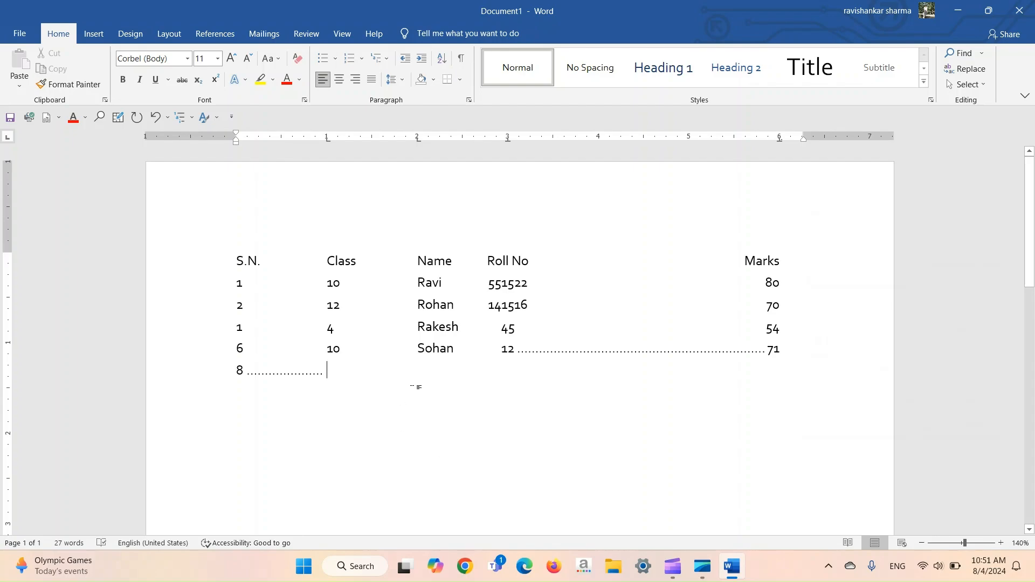
Step: Tab across the fifth row to the 6-inch decimal stop and enter 48 under Marks
key("Tab")
key("Tab")
key("Return")
key("Tab")
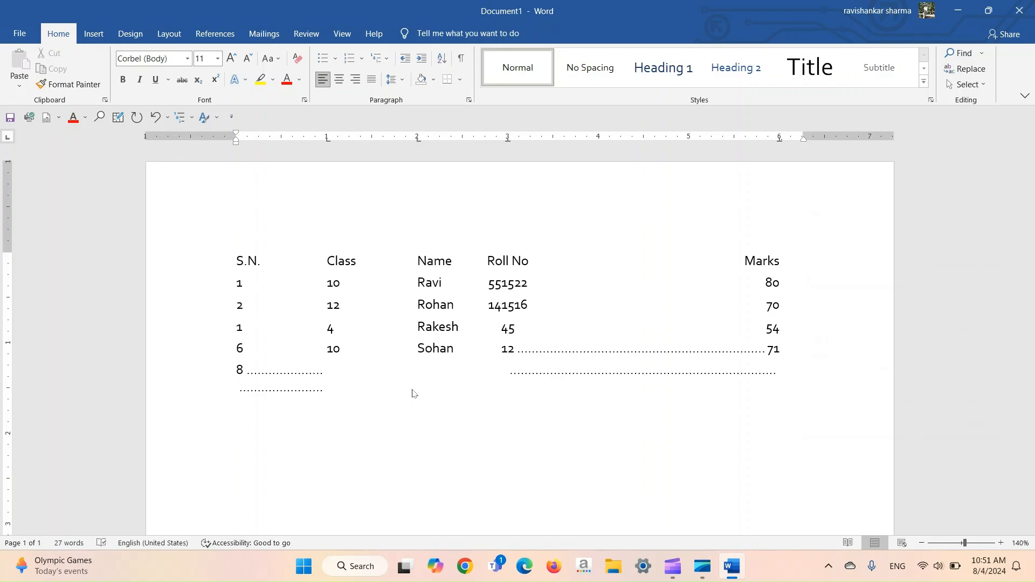
key("BackSpace")
key("BackSpace")
key("BackSpace")
key("Tab")
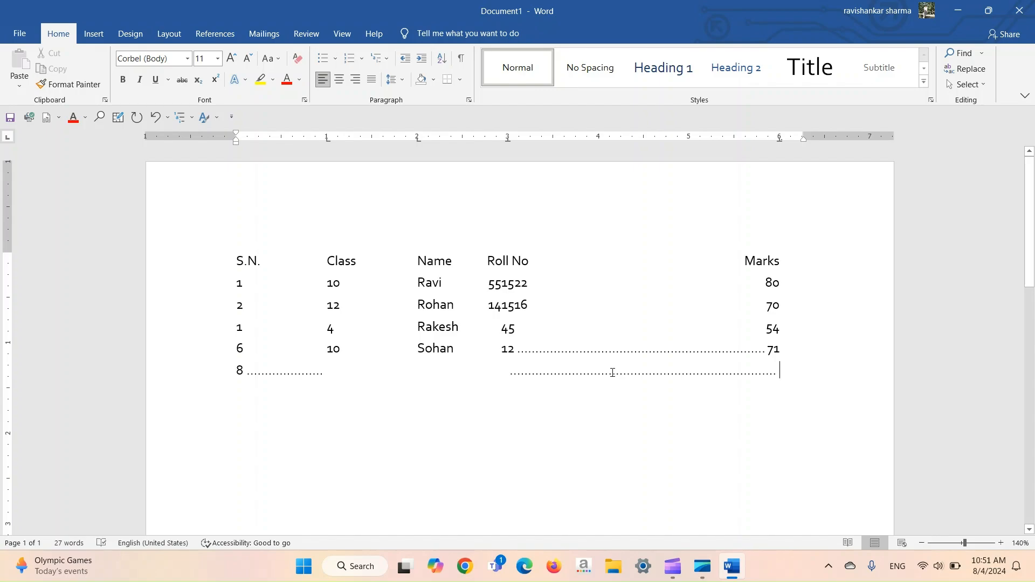
type("48")
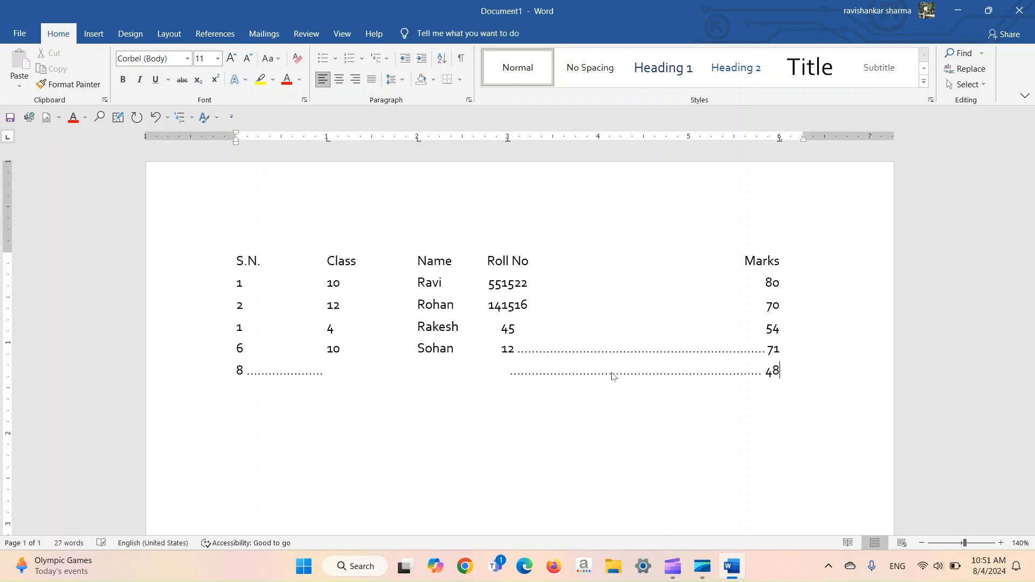
Step: Extend the fifth row's mark to 4814145454.454545 to test decimal alignment, and trim it to 4814145454.454
type("14145454")
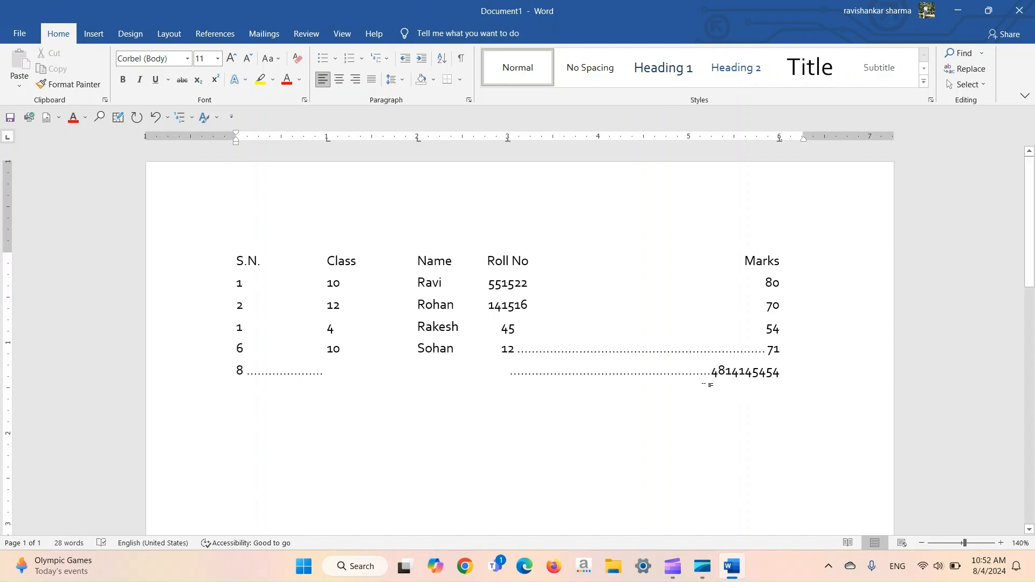
type(".")
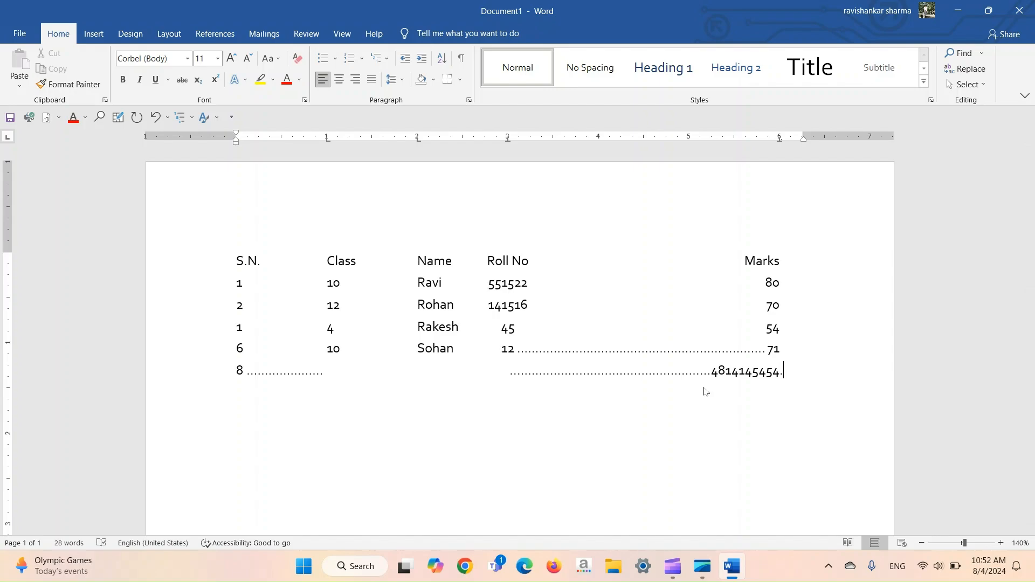
type("454545")
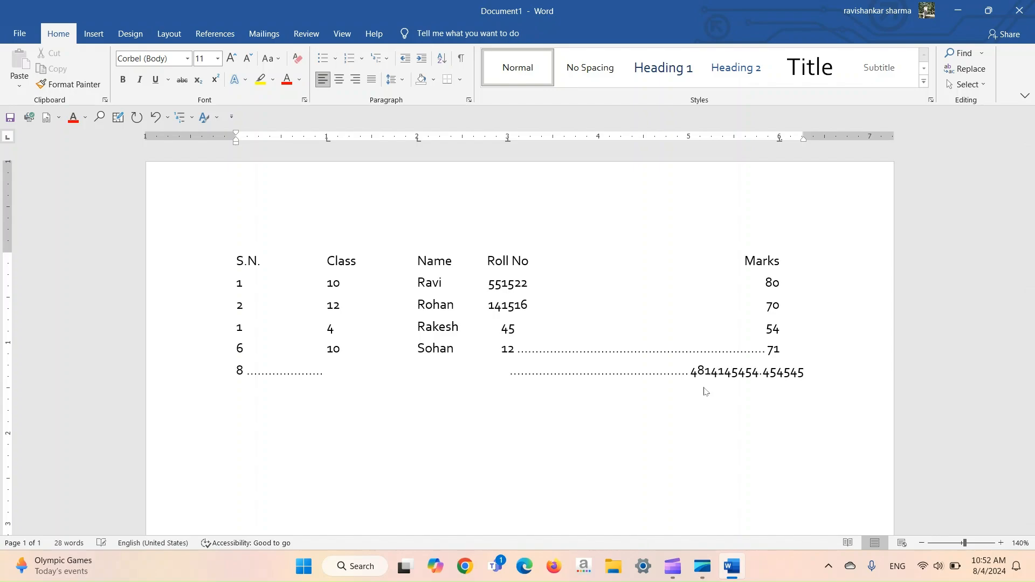
key("BackSpace")
key("BackSpace")
key("BackSpace")
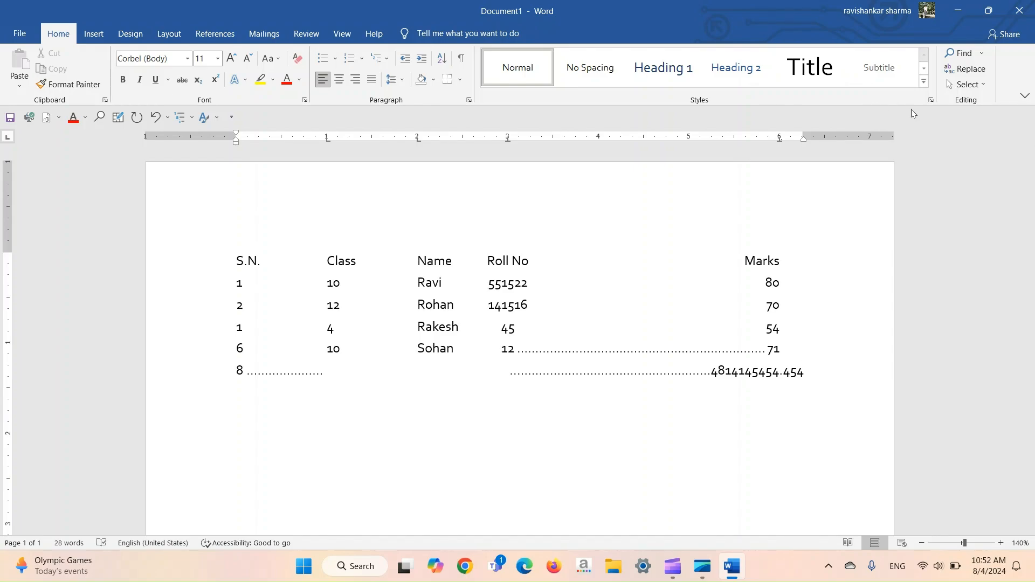
Step: Select the whole marks list and delete it to empty the document
left_click(675, 331)
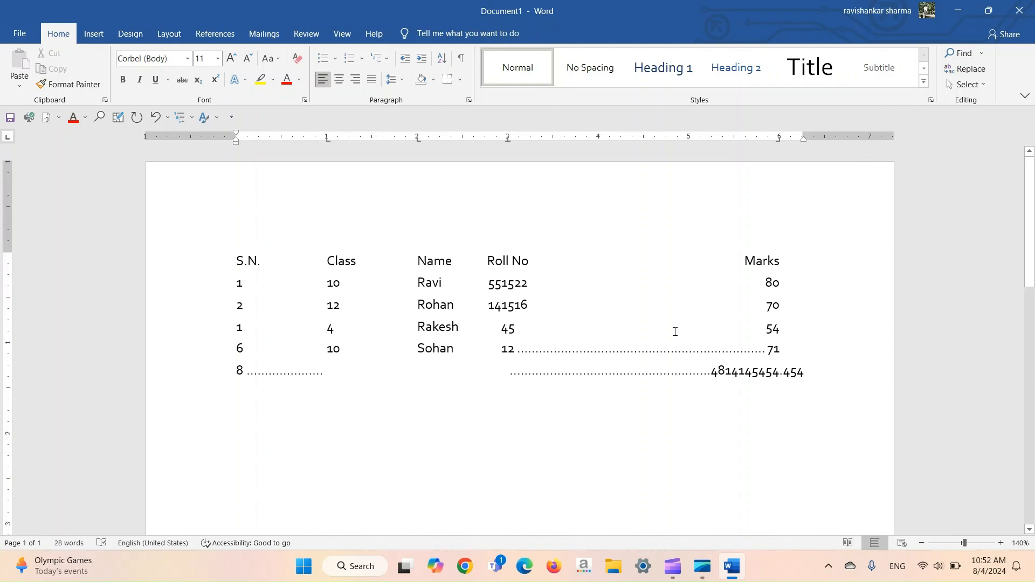
key("ctrl+a")
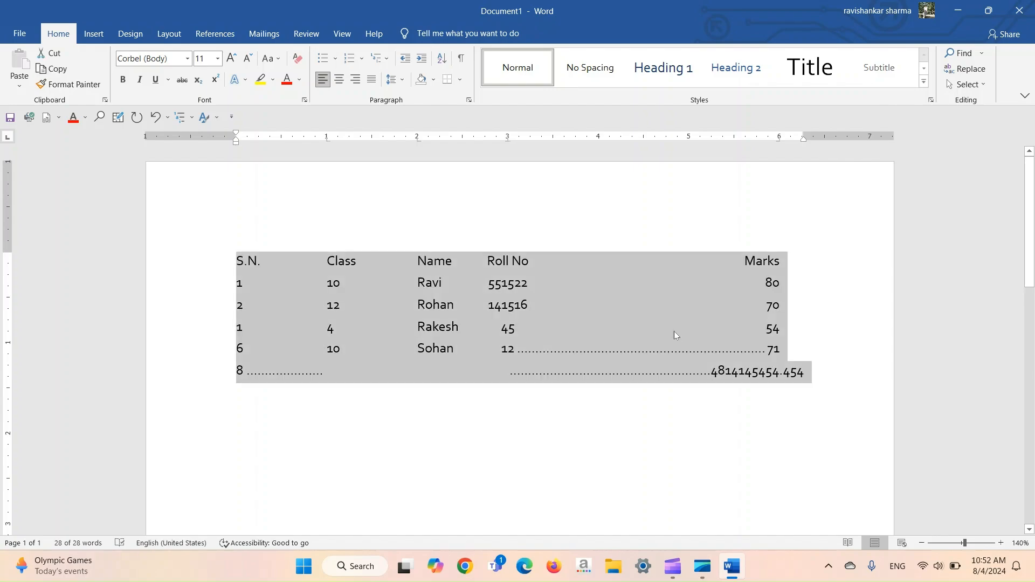
key("Delete")
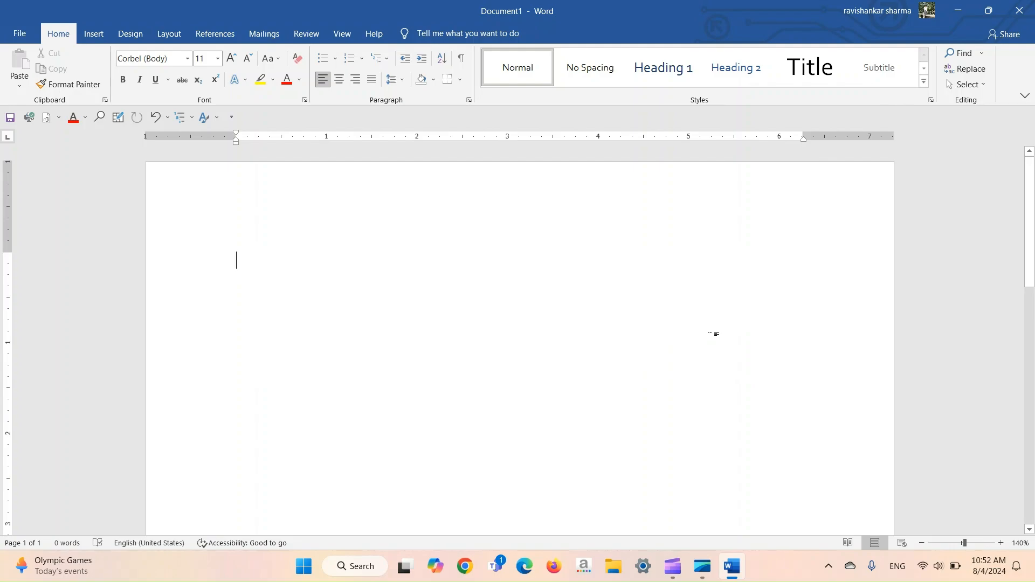
Step: Examine the default tab stop spacing in the tab settings and close them without changes
left_click(467, 100)
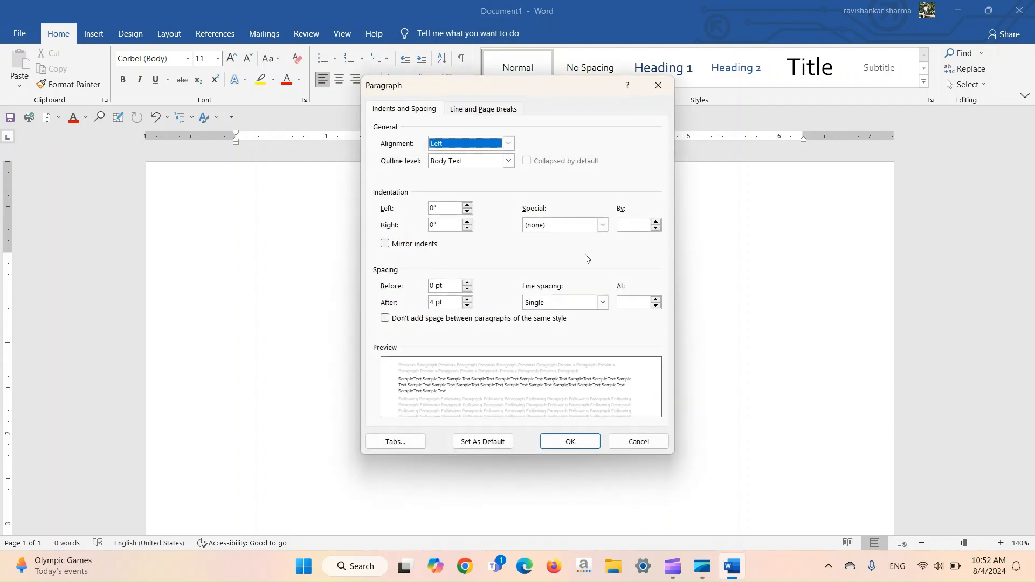
left_click(409, 437)
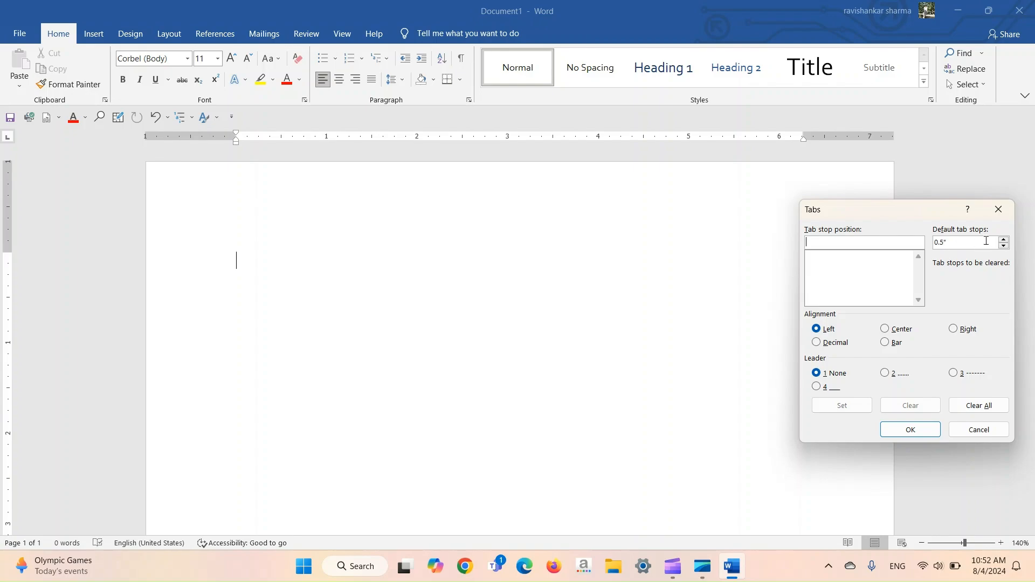
left_click(998, 210)
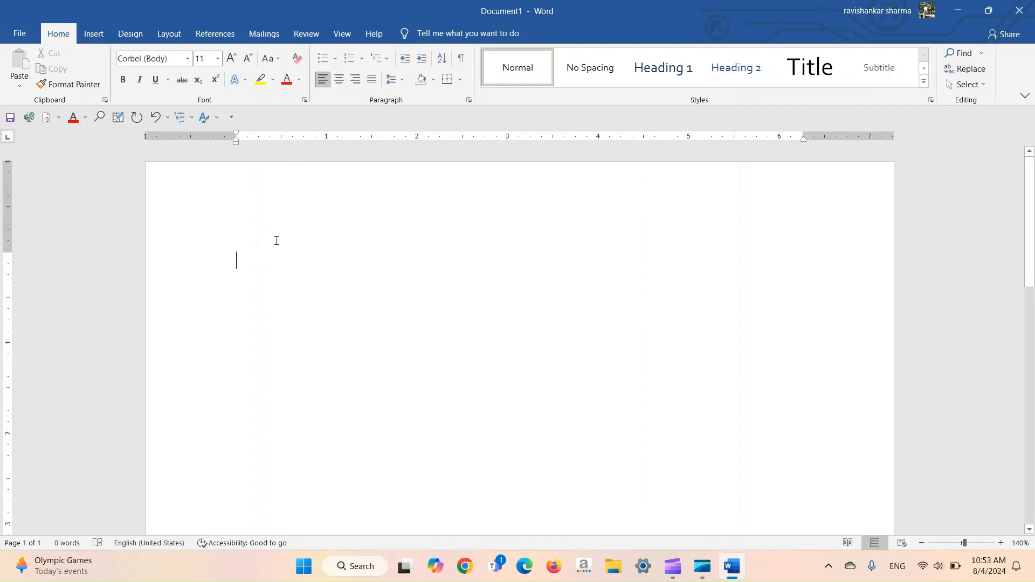
Step: Insert five tabs in the empty line to demonstrate the default tab stop spacing
key("Tab")
key("Tab")
key("Tab")
key("Tab")
key("Tab")
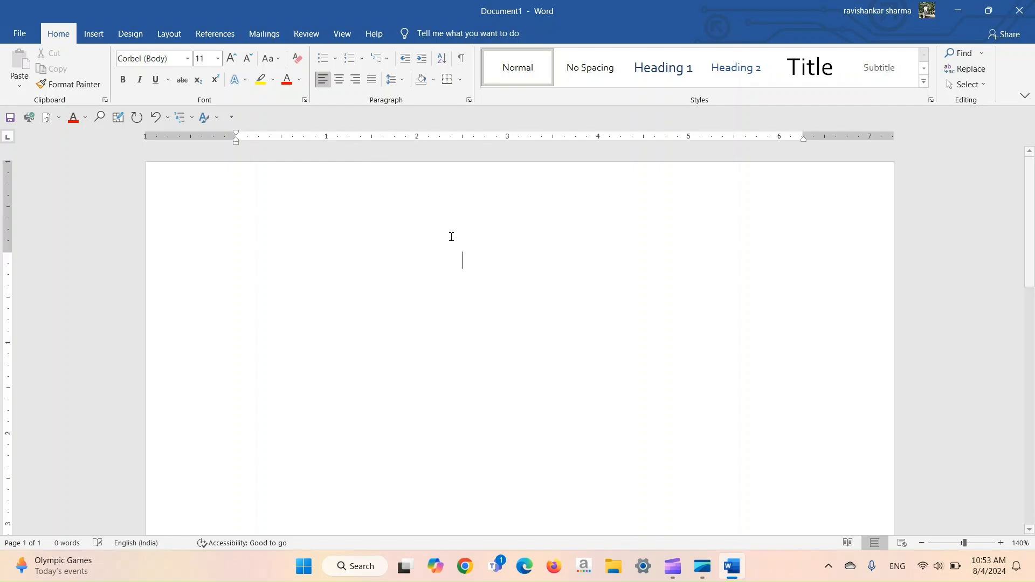
Step: Insert one more tab in the empty line, and remove all the tabs to bring the cursor back to the margin
key("Tab")
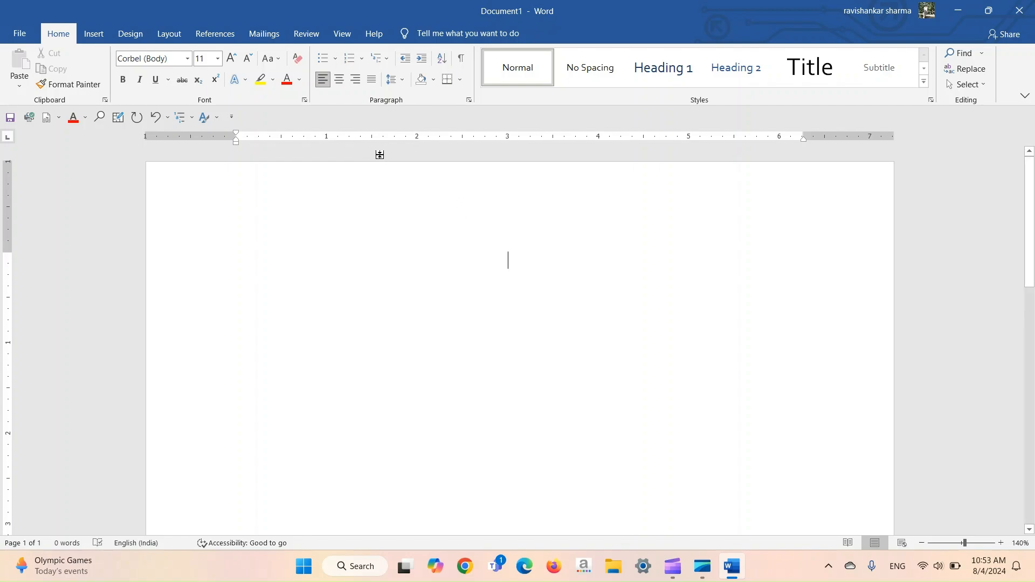
key("BackSpace")
key("BackSpace")
key("BackSpace")
key("BackSpace")
key("BackSpace")
key("BackSpace")
Step: Set the default tab stops to 1 inch in the tab settings, apply the change and return to the document's empty line
left_click(469, 100)
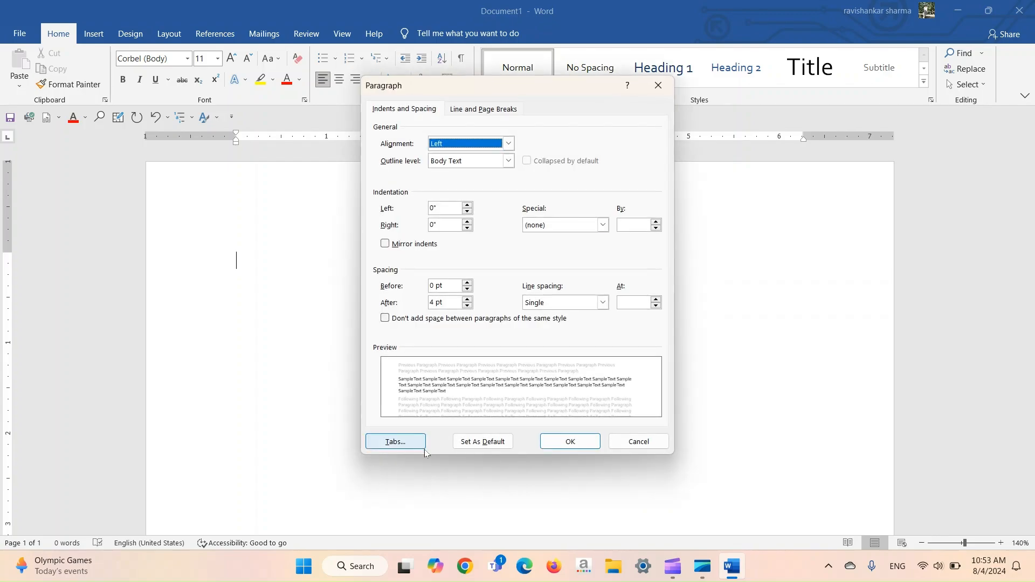
left_click(399, 433)
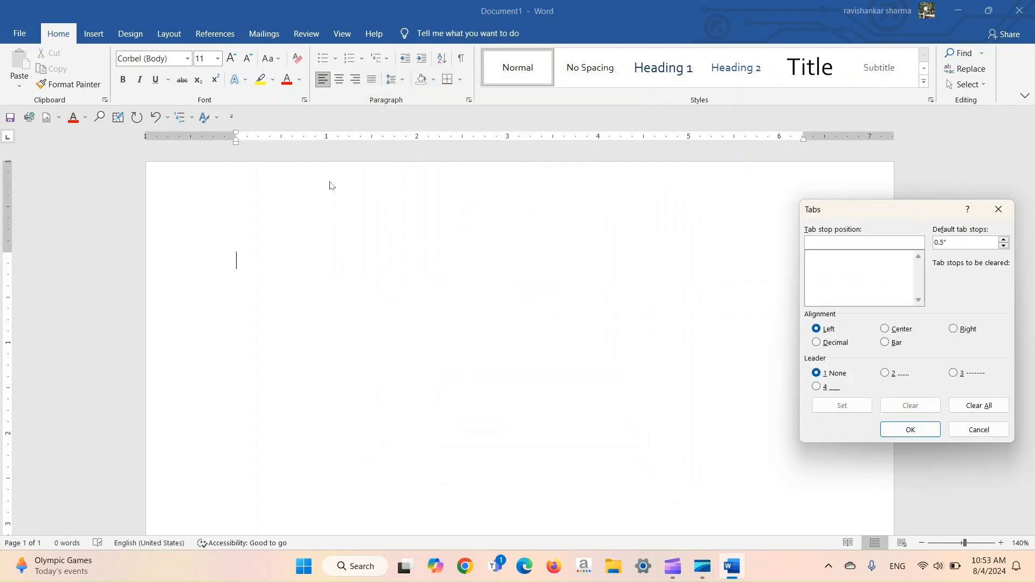
left_click(946, 244)
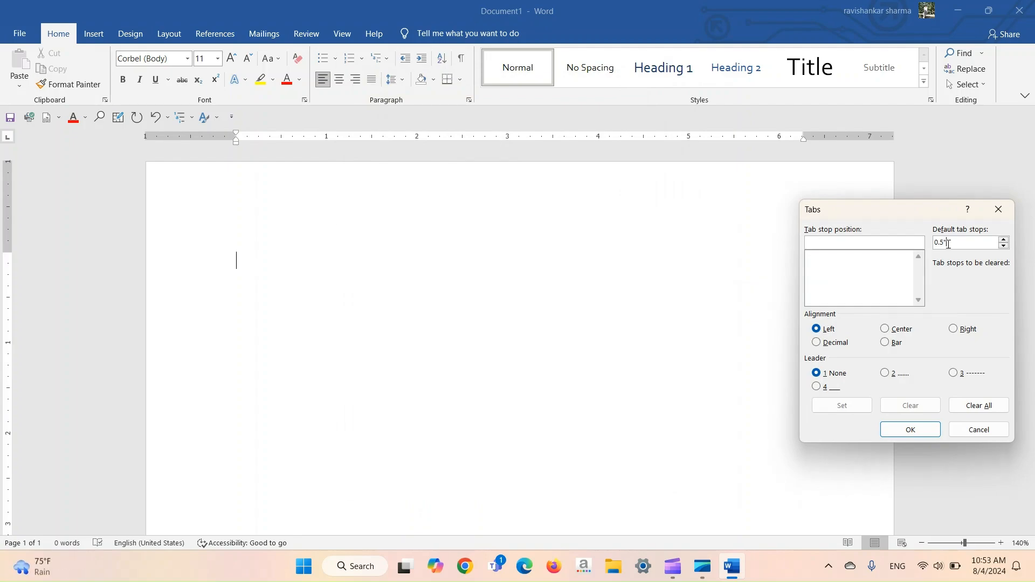
key("BackSpace")
key("BackSpace")
key("BackSpace")
key("BackSpace")
type("1")
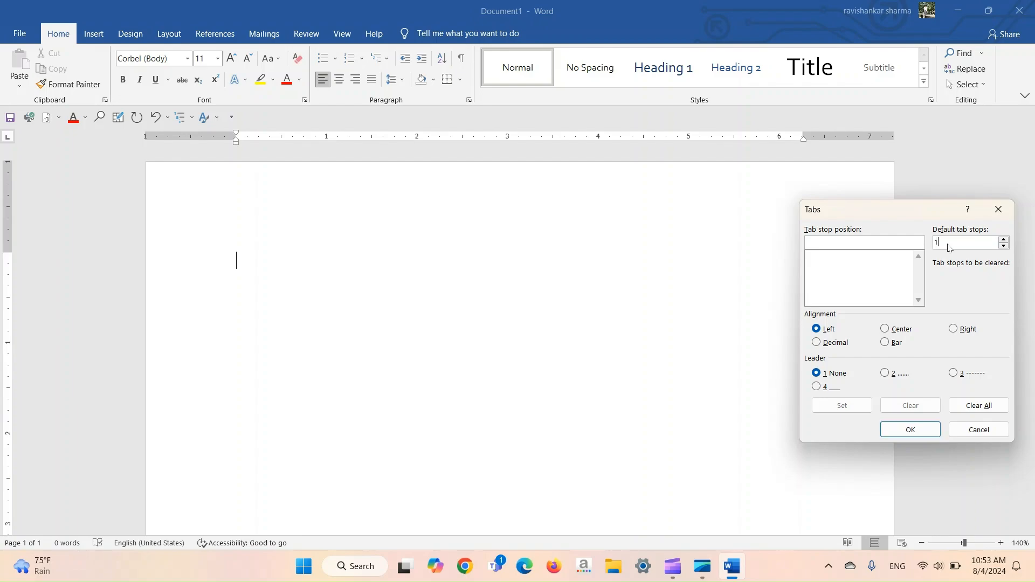
left_click(903, 434)
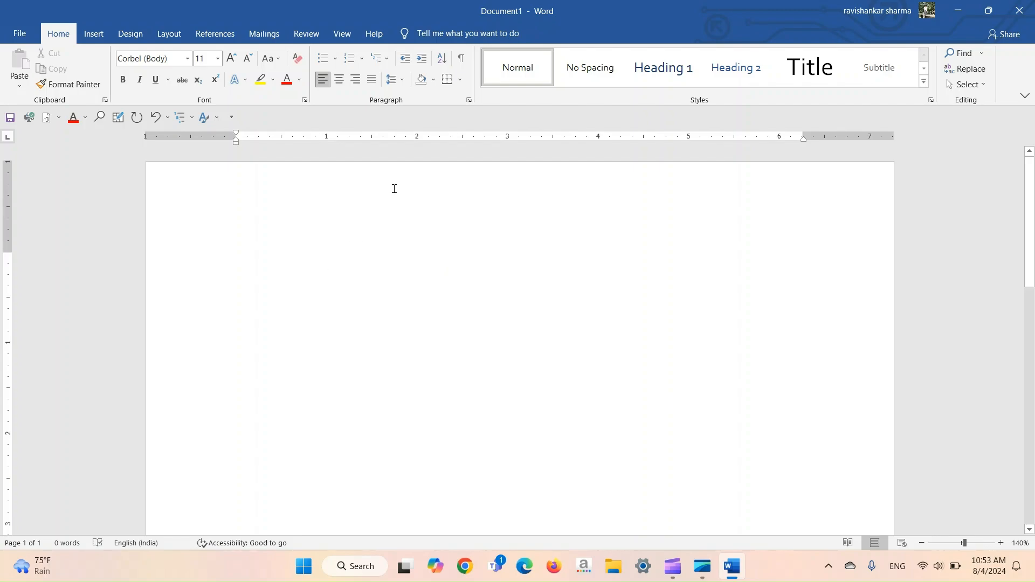
double_click(451, 254)
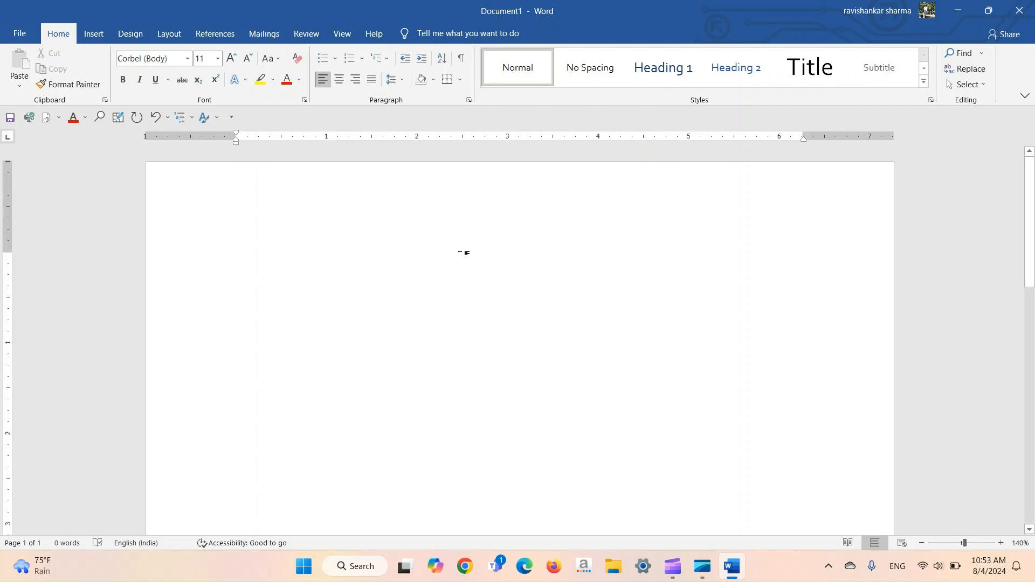